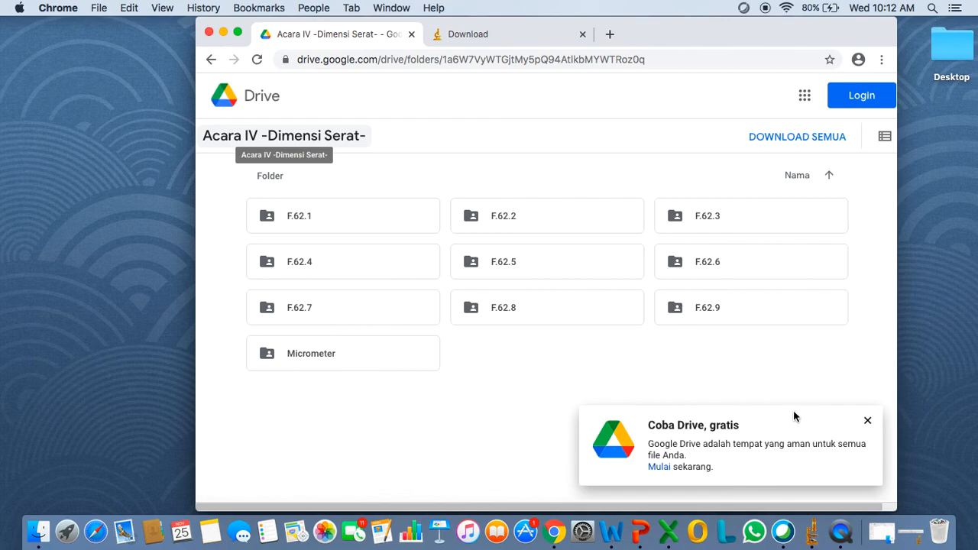
# Dismiss the Google Drive promotion and minimize the browser and presentation windows to clear the desktop.
pyautogui.click(869, 422)
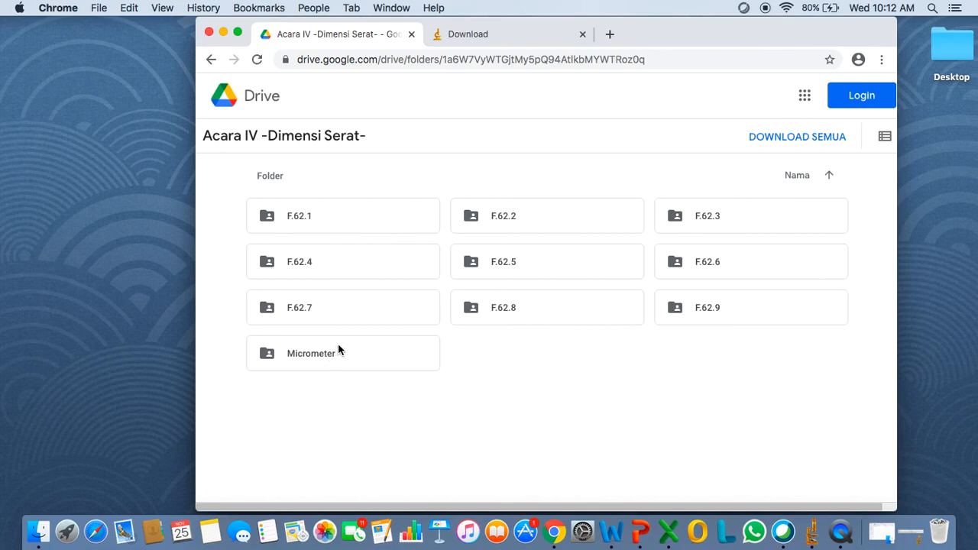
pyautogui.click(224, 32)
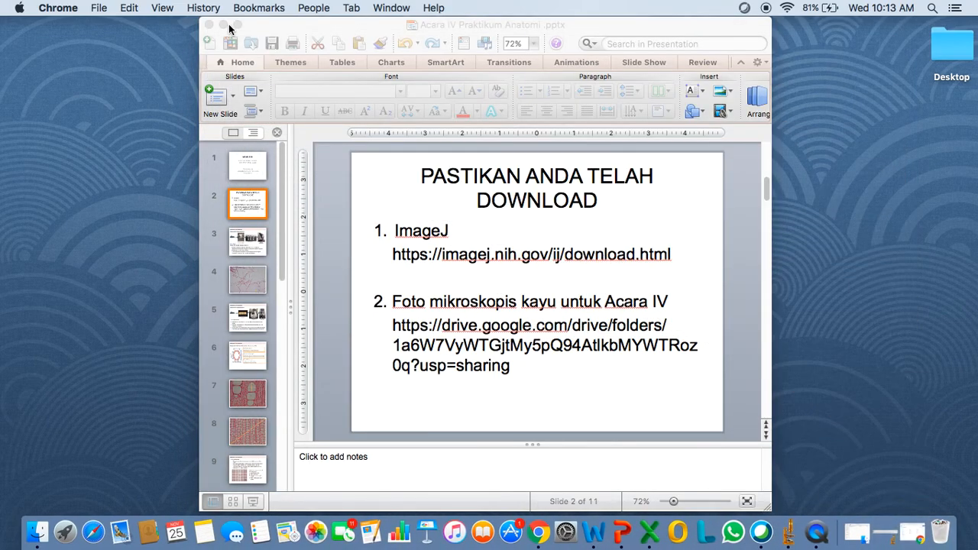
pyautogui.click(223, 26)
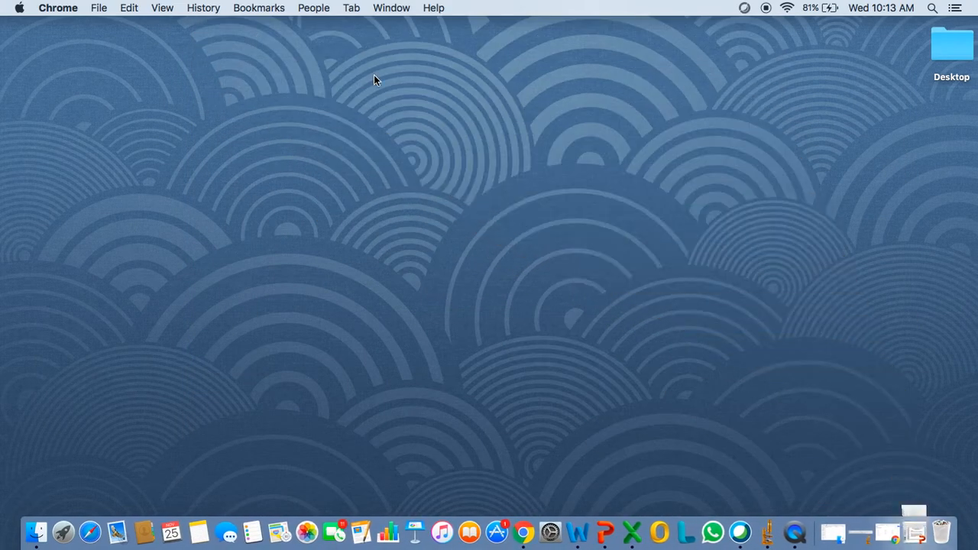
# Switch to ImageJ and reposition its main window near the upper edge of the desktop.
pyautogui.click(770, 539)
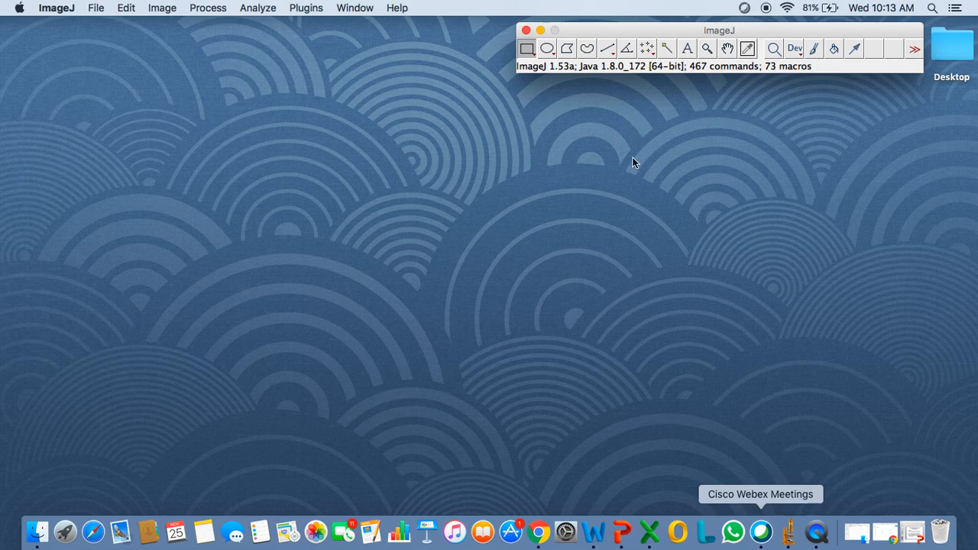
pyautogui.moveTo(594, 30); pyautogui.dragTo(259, 59)
pyautogui.moveTo(356, 58); pyautogui.dragTo(344, 33)
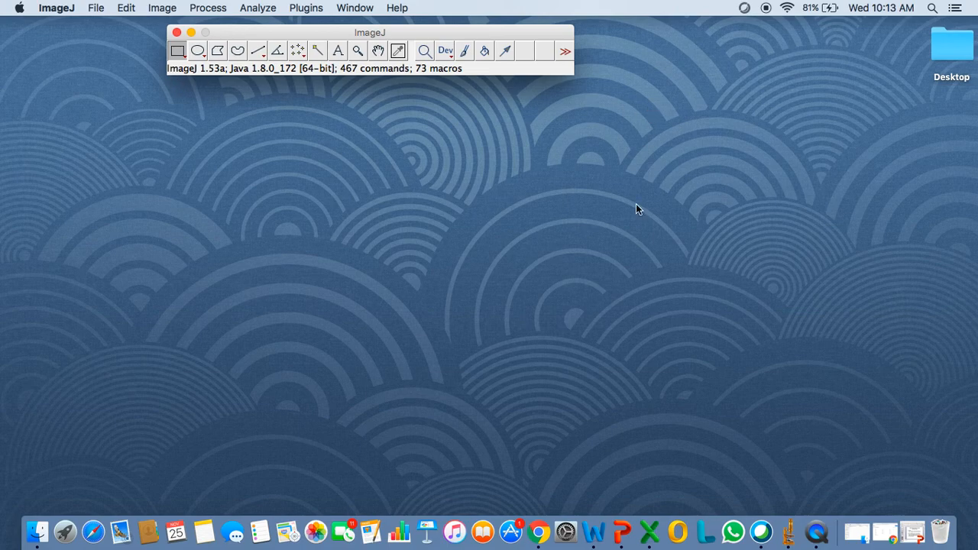
pyautogui.moveTo(411, 33); pyautogui.dragTo(647, 37)
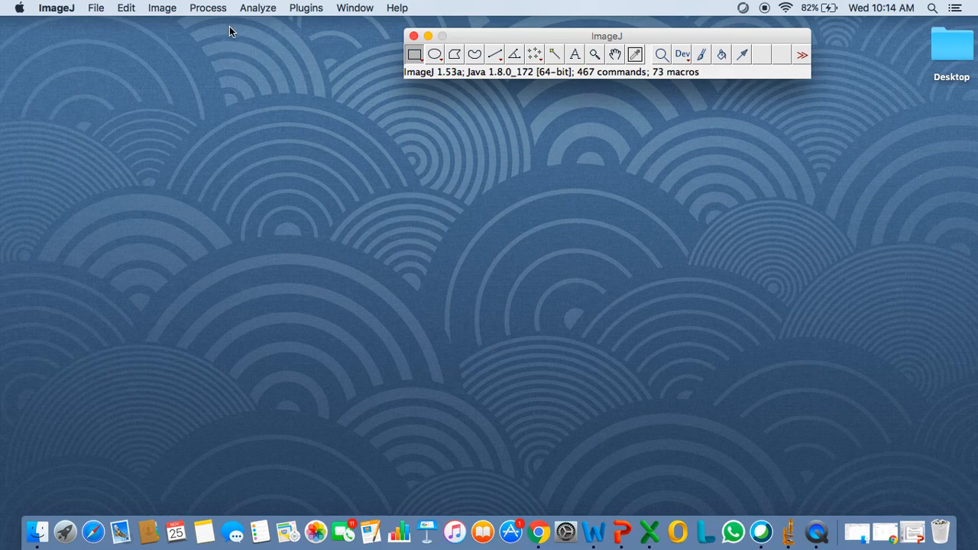
# Open 20.JPG from the Micrometer folder and place its image window below the ImageJ toolbar.
pyautogui.click(95, 9)
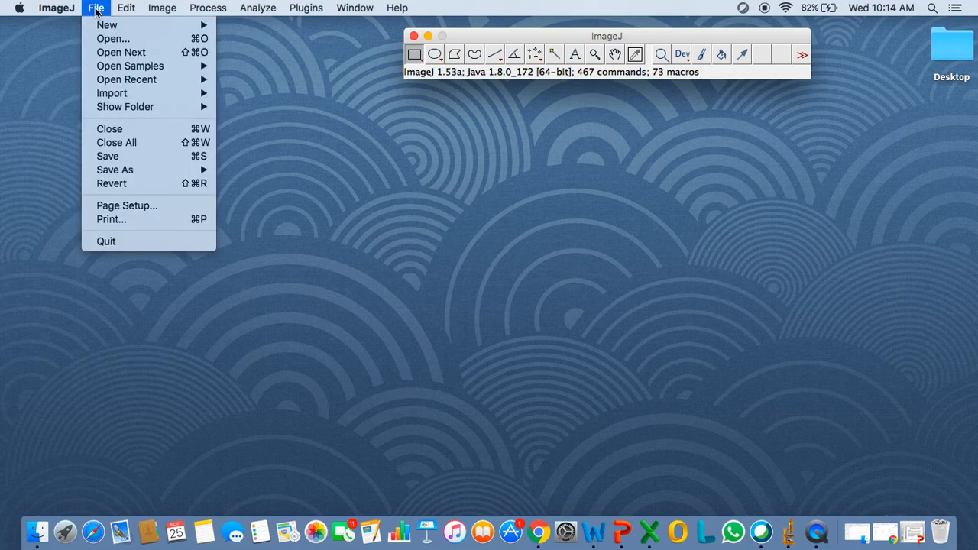
pyautogui.click(123, 40)
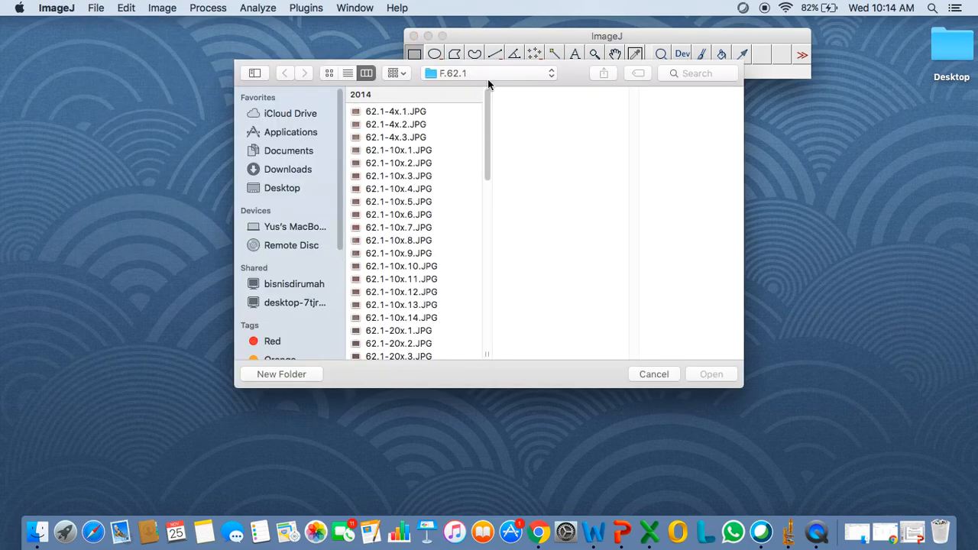
pyautogui.click(488, 76)
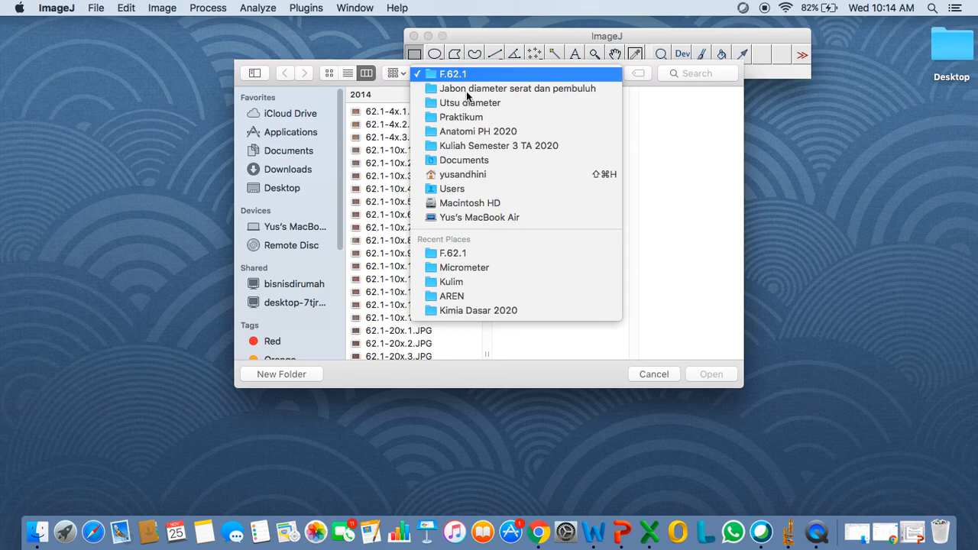
pyautogui.click(468, 88)
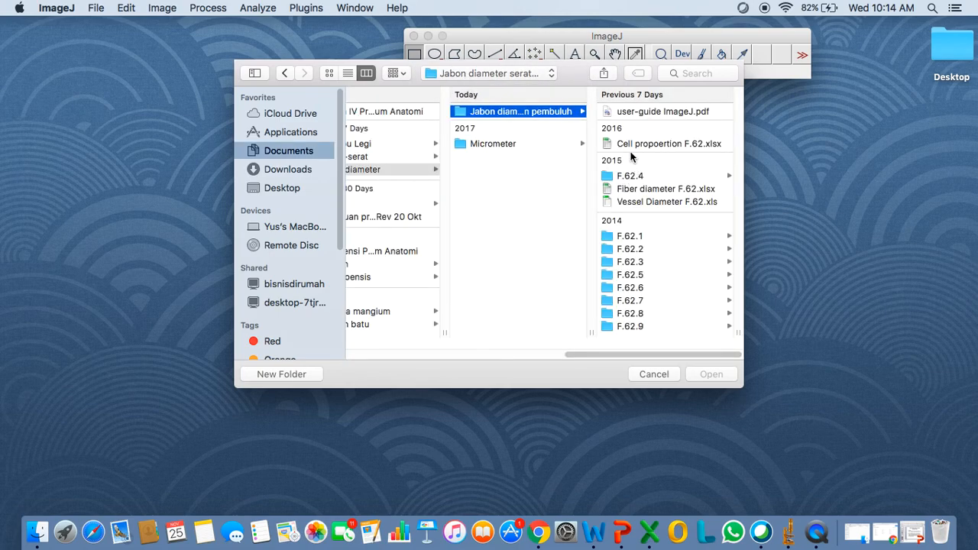
pyautogui.click(503, 143)
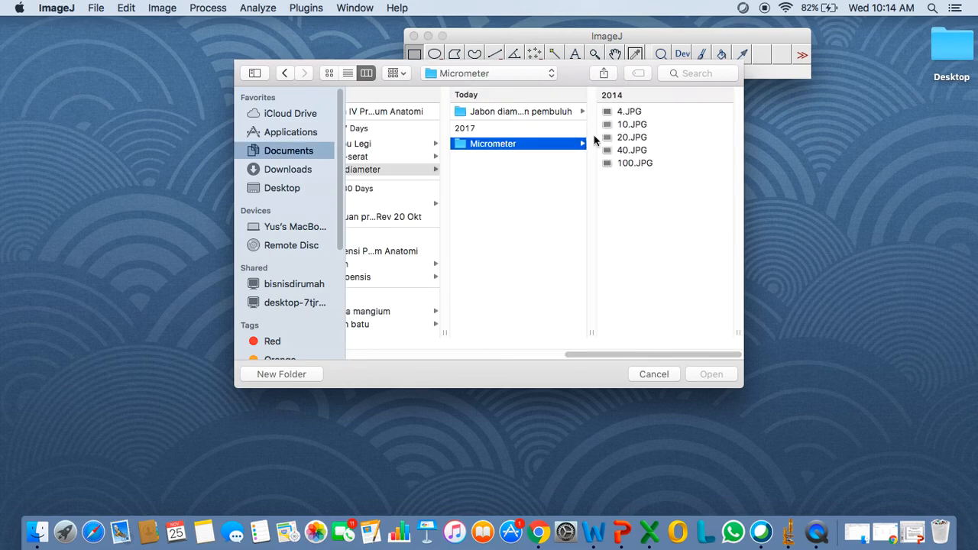
pyautogui.click(633, 138)
pyautogui.click(714, 374)
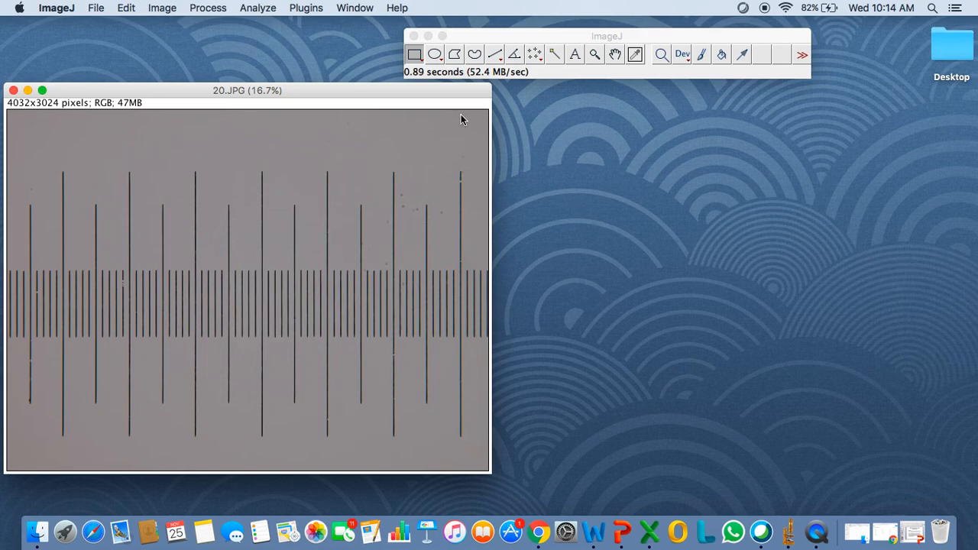
pyautogui.moveTo(384, 100); pyautogui.dragTo(416, 106)
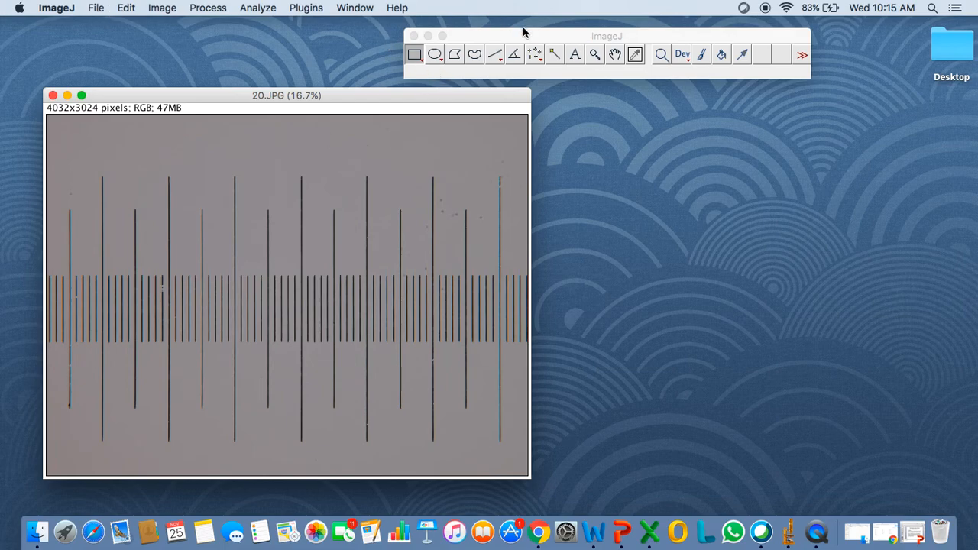
# Open 4.JPG from the Micrometer folder to compare its scale with 20.JPG, and close it after viewing.
pyautogui.click(470, 45)
pyautogui.click(104, 9)
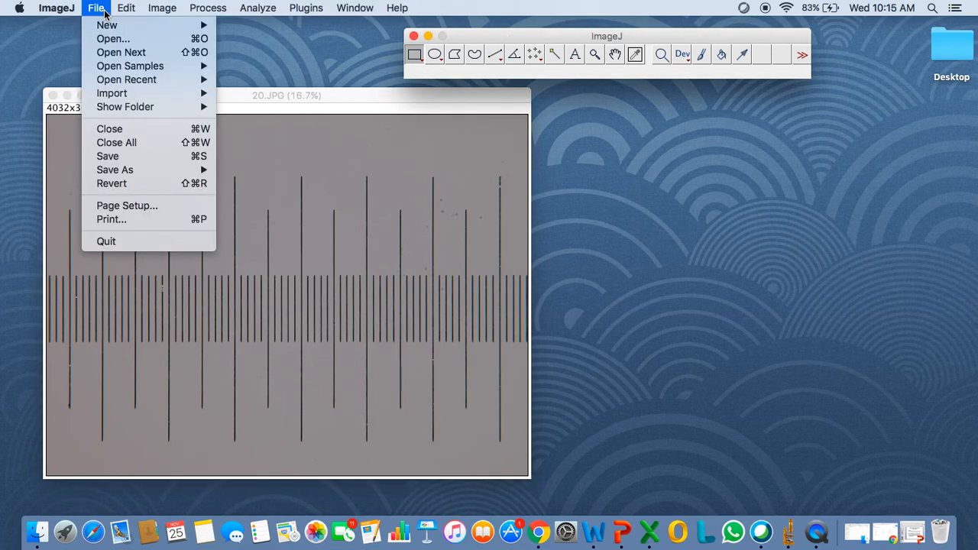
pyautogui.click(136, 38)
pyautogui.click(395, 114)
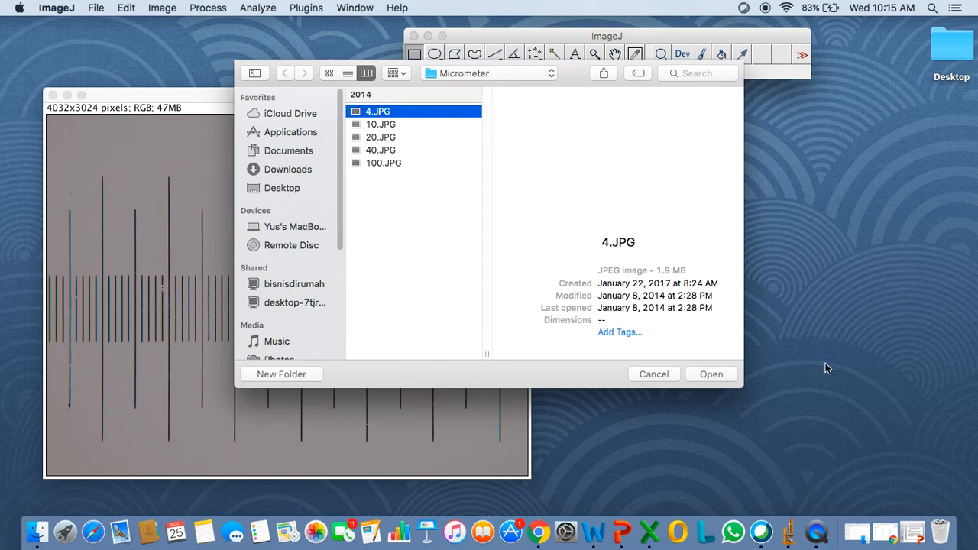
pyautogui.click(717, 374)
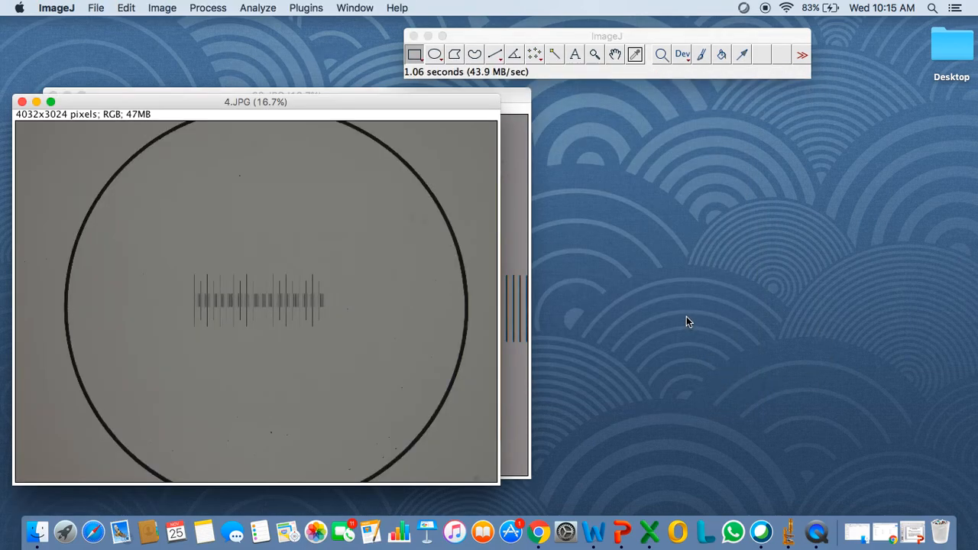
pyautogui.moveTo(307, 105); pyautogui.dragTo(529, 56)
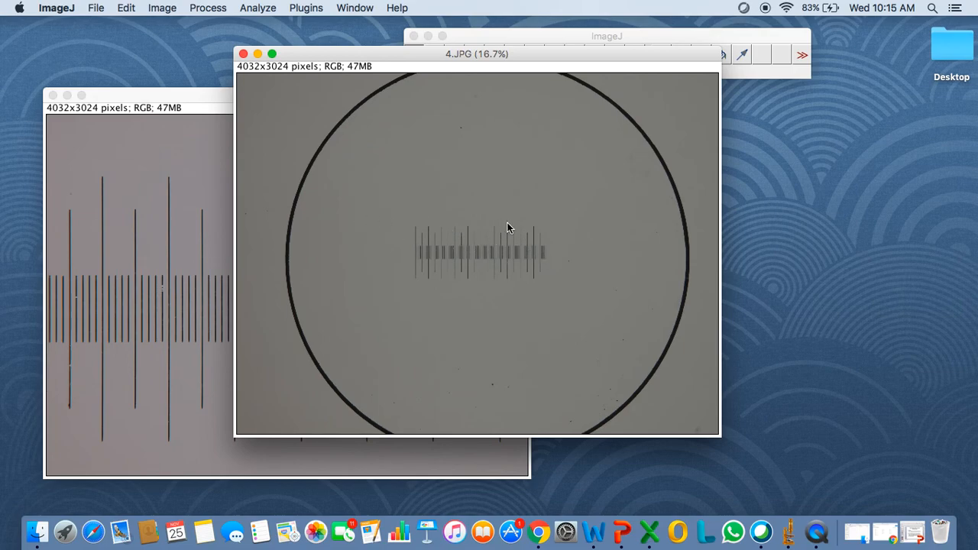
pyautogui.moveTo(468, 50); pyautogui.dragTo(465, 83)
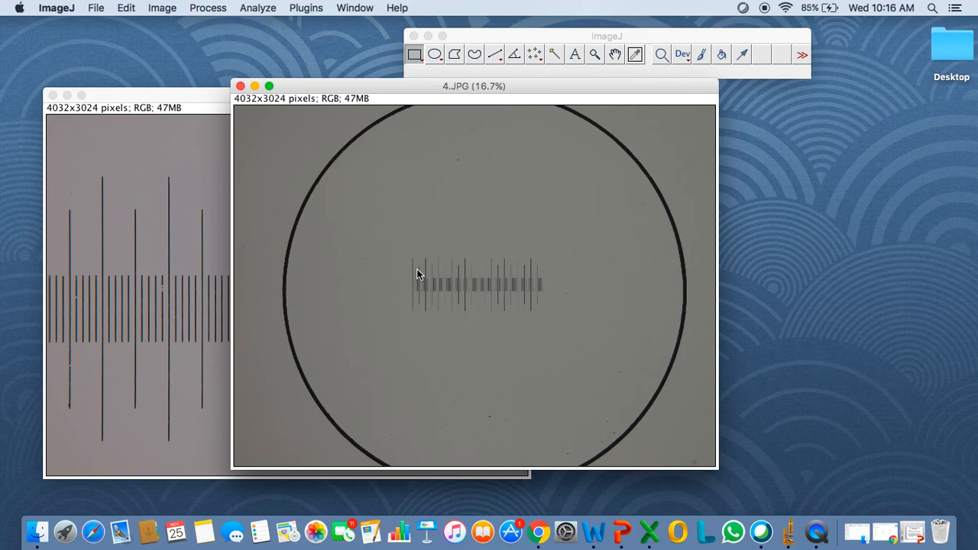
pyautogui.click(240, 86)
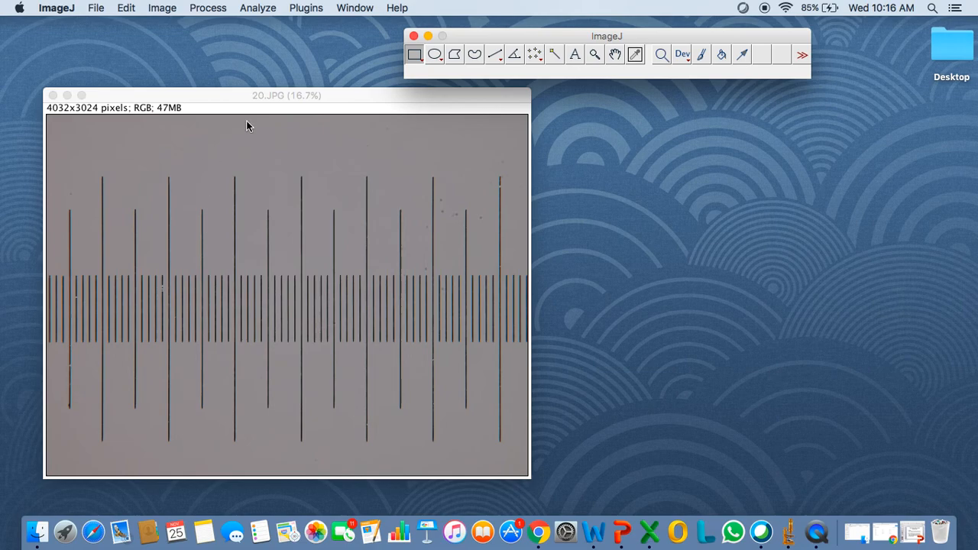
# Draw a straight line about 558 pixels long between two neighbouring longest graduation marks in 20.JPG.
pyautogui.moveTo(230, 98); pyautogui.dragTo(255, 94)
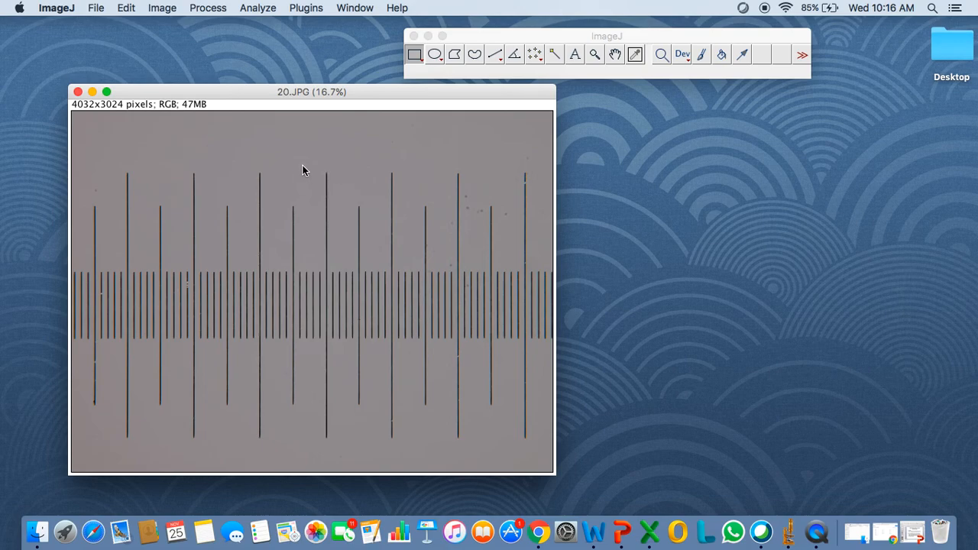
pyautogui.click(494, 58)
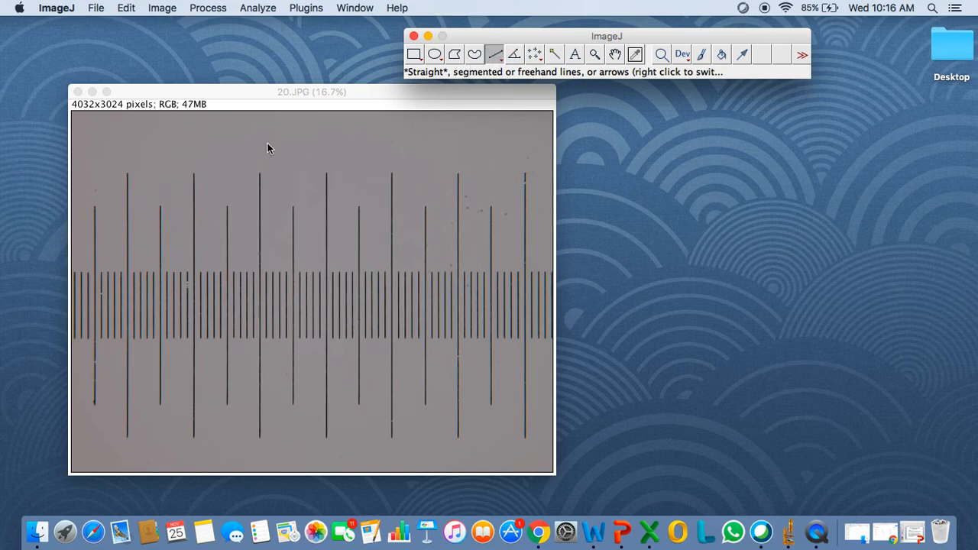
pyautogui.click(260, 227)
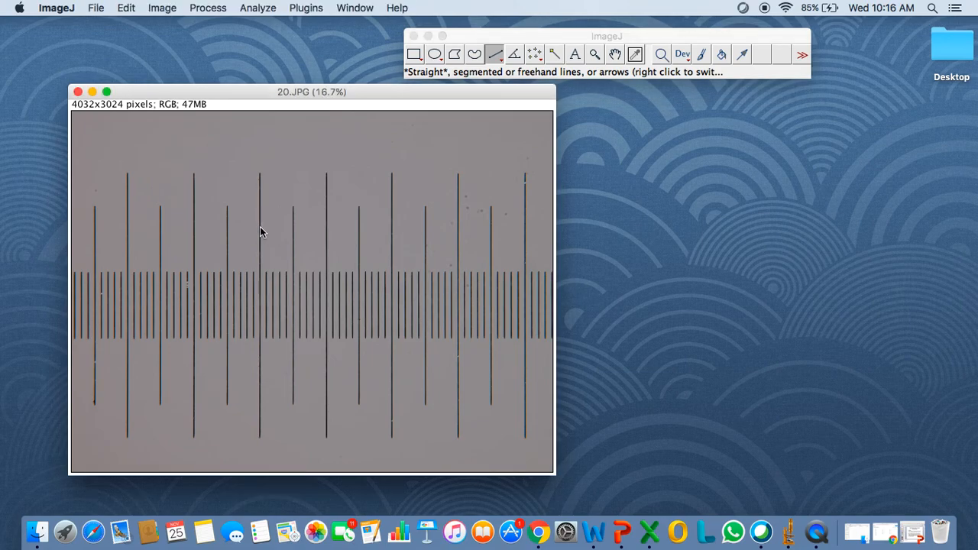
pyautogui.moveTo(260, 228); pyautogui.dragTo(327, 228)
pyautogui.press('shift')
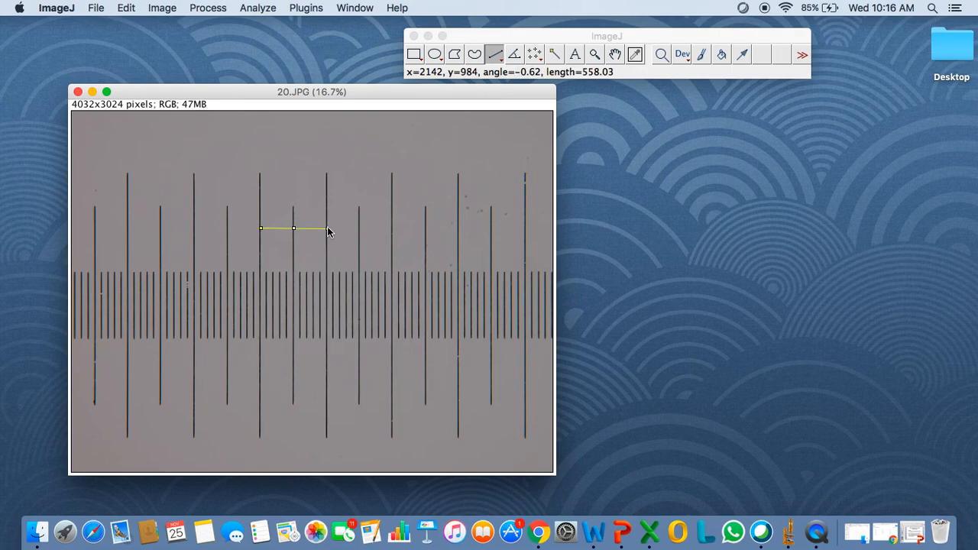
pyautogui.moveTo(327, 229); pyautogui.dragTo(327, 228)
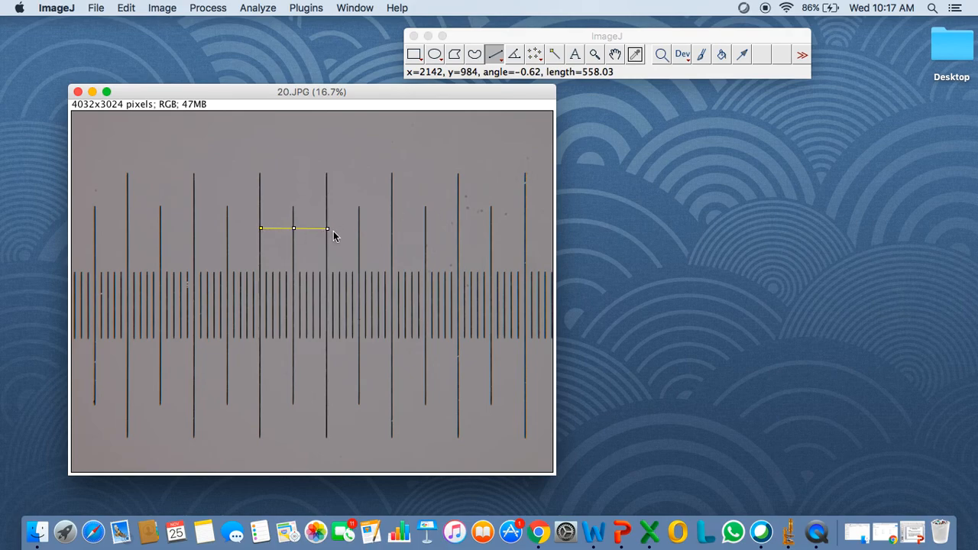
# Set the image scale from the drawn line with known distance 100, unit of length mikrometer, and Global enabled.
pyautogui.click(259, 9)
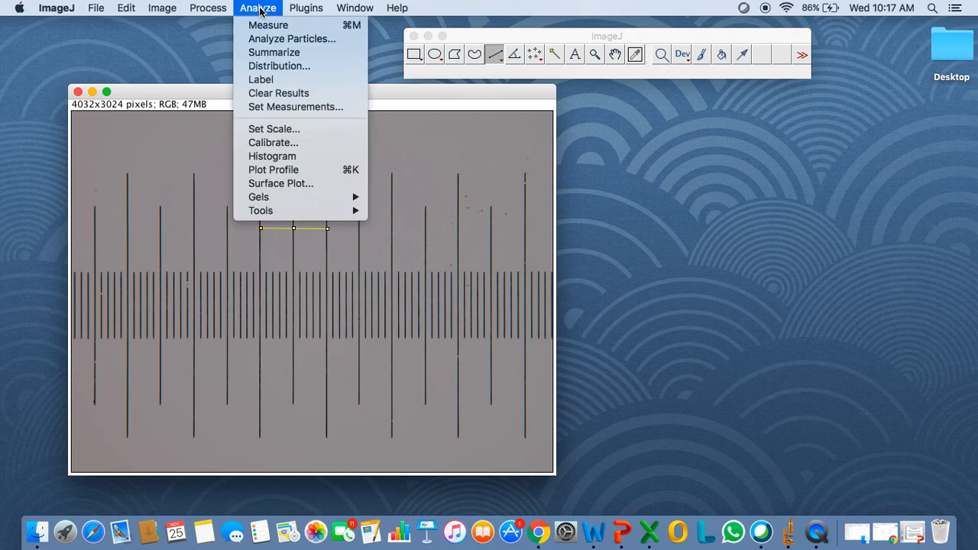
pyautogui.click(303, 129)
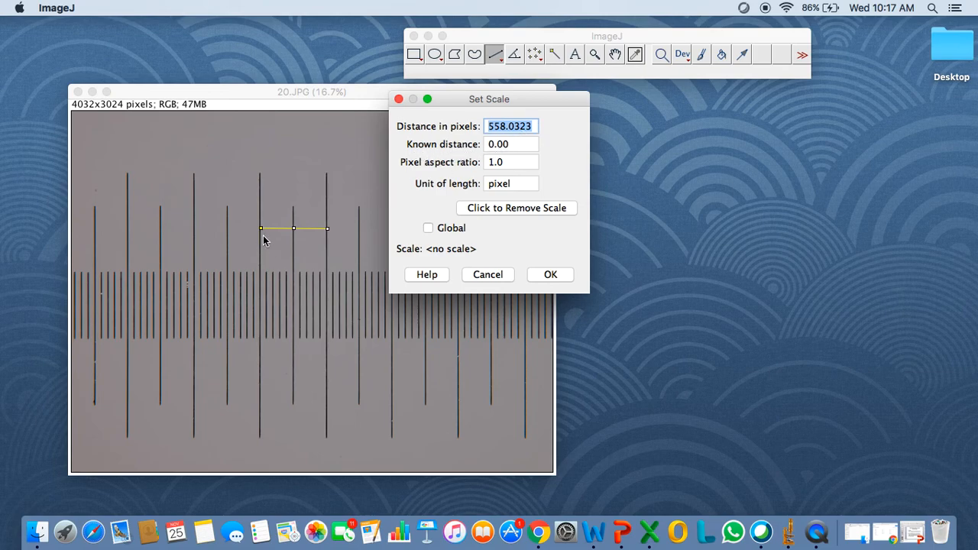
pyautogui.click(531, 147)
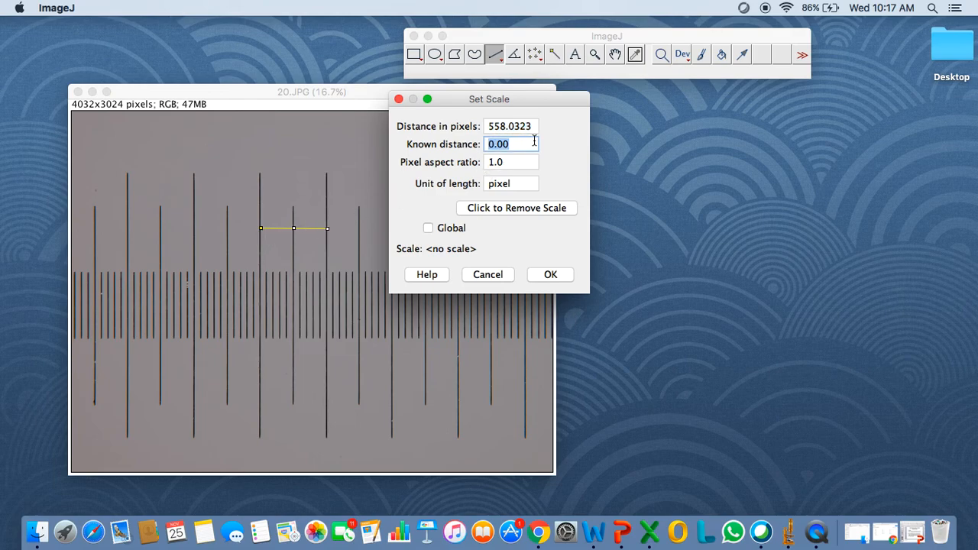
pyautogui.write('100')
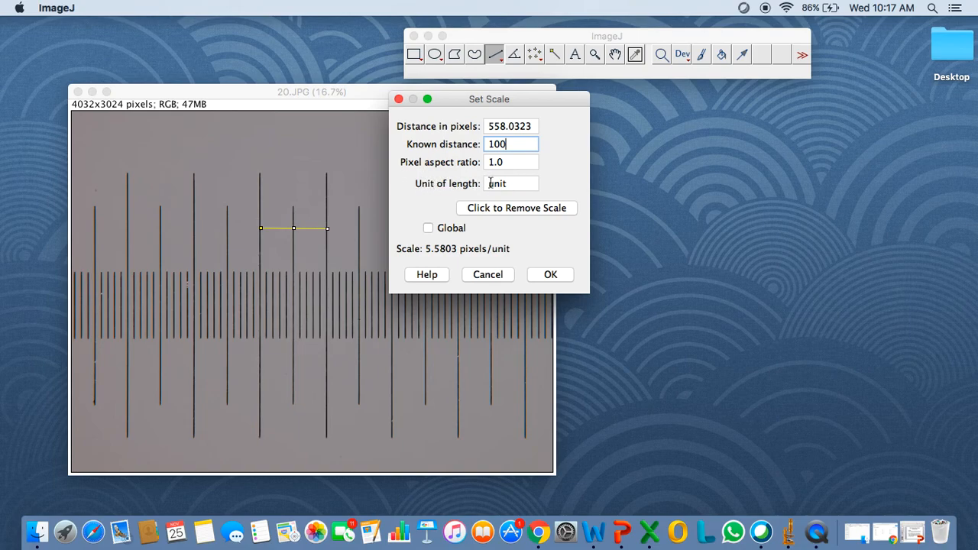
pyautogui.click(520, 184)
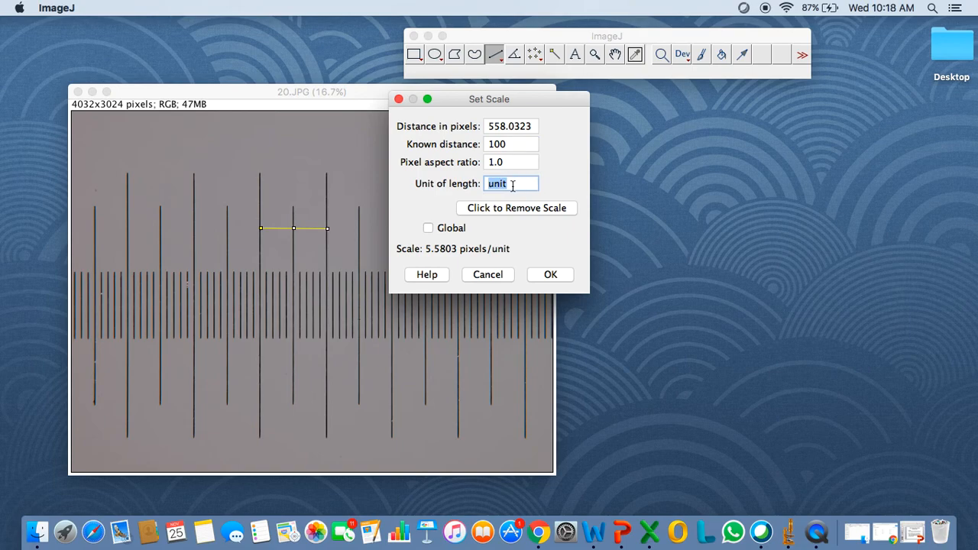
pyautogui.write('mikrometer')
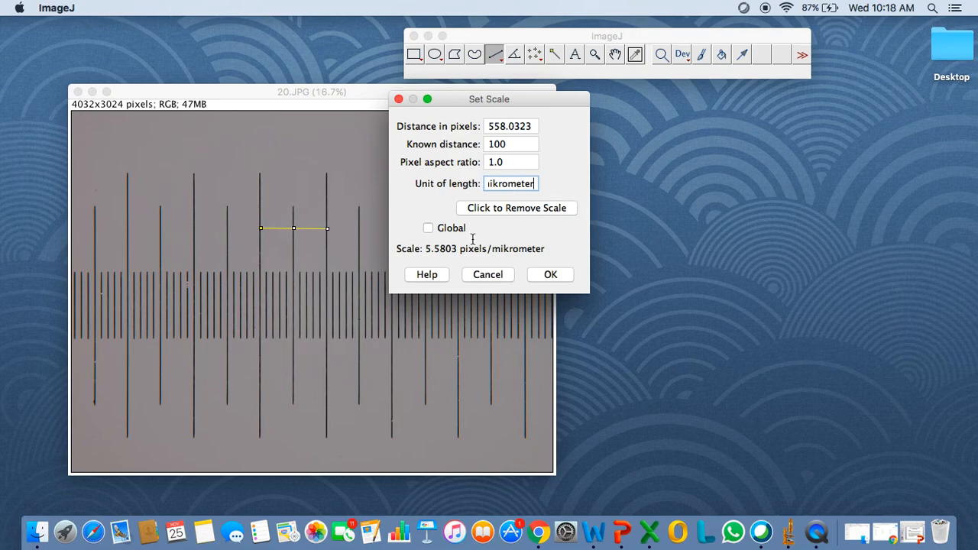
pyautogui.click(428, 229)
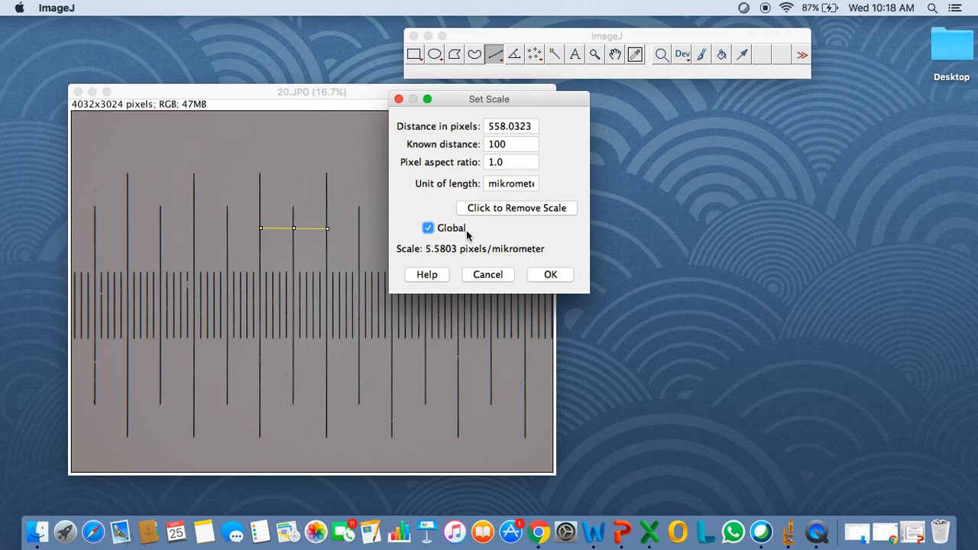
pyautogui.click(551, 275)
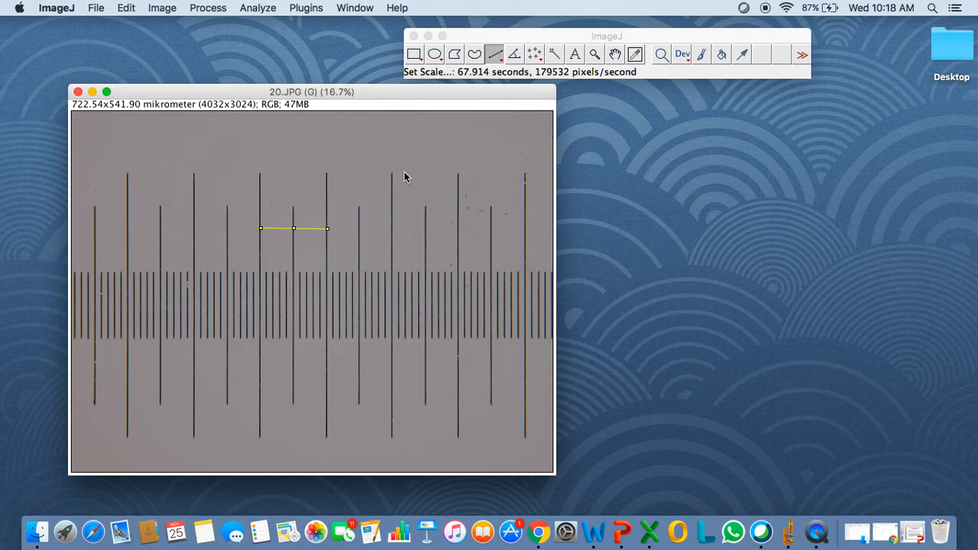
# Measure the calibrated line's length and place the Results window beside the image.
pyautogui.press('super+m')
pyautogui.moveTo(849, 120); pyautogui.dragTo(756, 95)
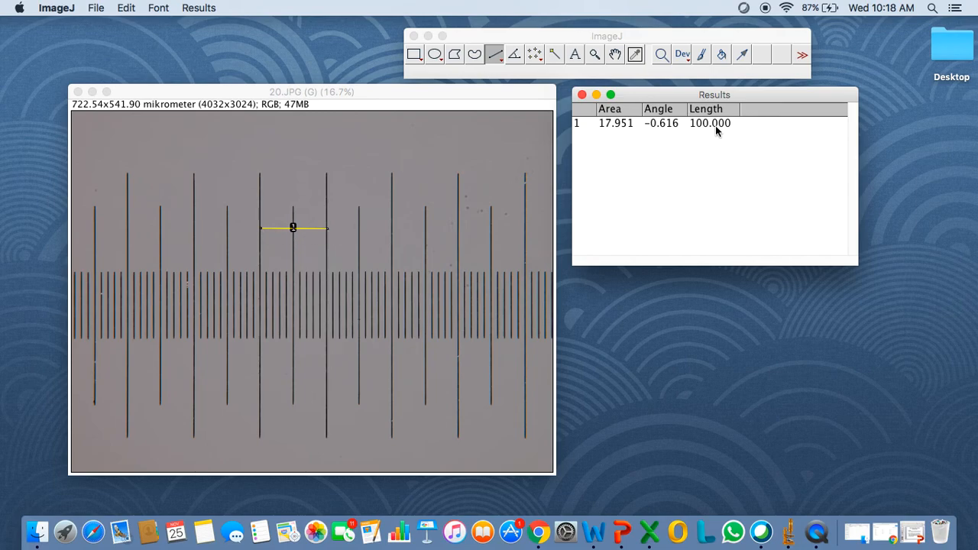
# Draw a second straight line about 198 mikrometer long above the first, spanning two intervals between the longest graduation marks.
pyautogui.click(495, 59)
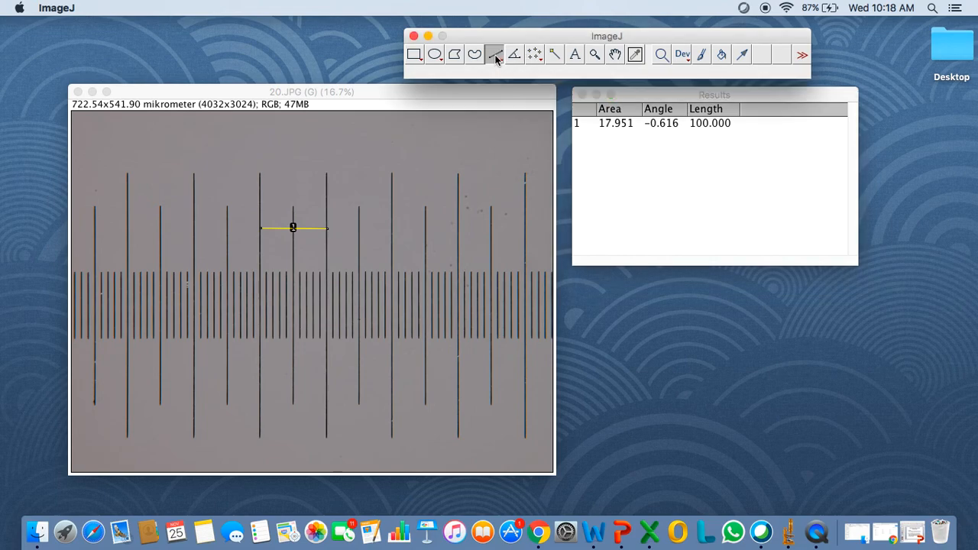
pyautogui.click(263, 200)
pyautogui.moveTo(262, 200); pyautogui.dragTo(393, 203)
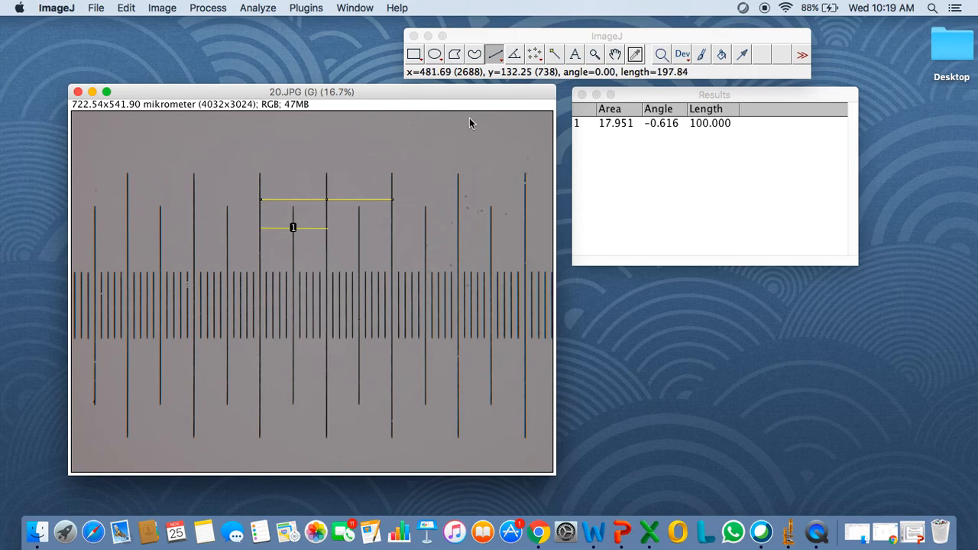
# Measure the second line's length and turn off Add to overlay in the measurement settings.
pyautogui.press('super+m')
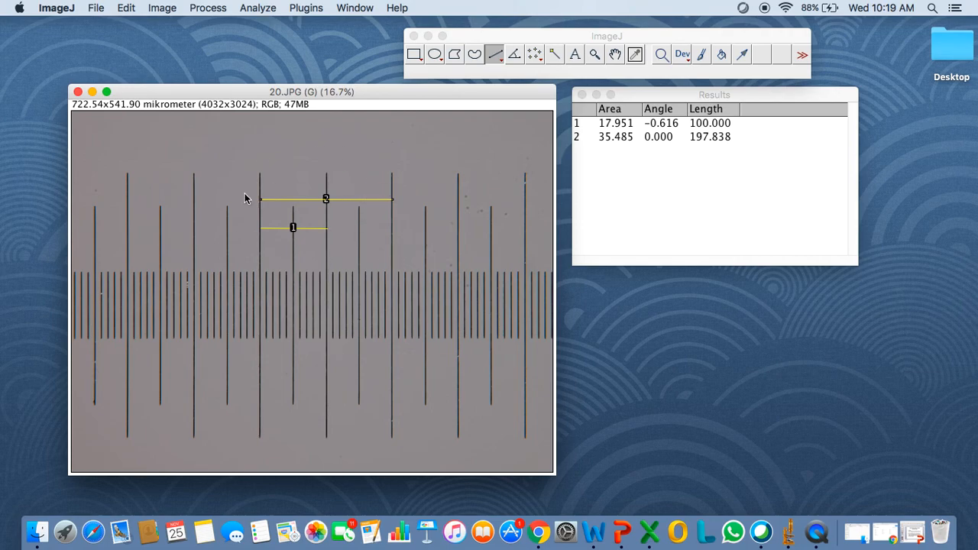
pyautogui.click(262, 9)
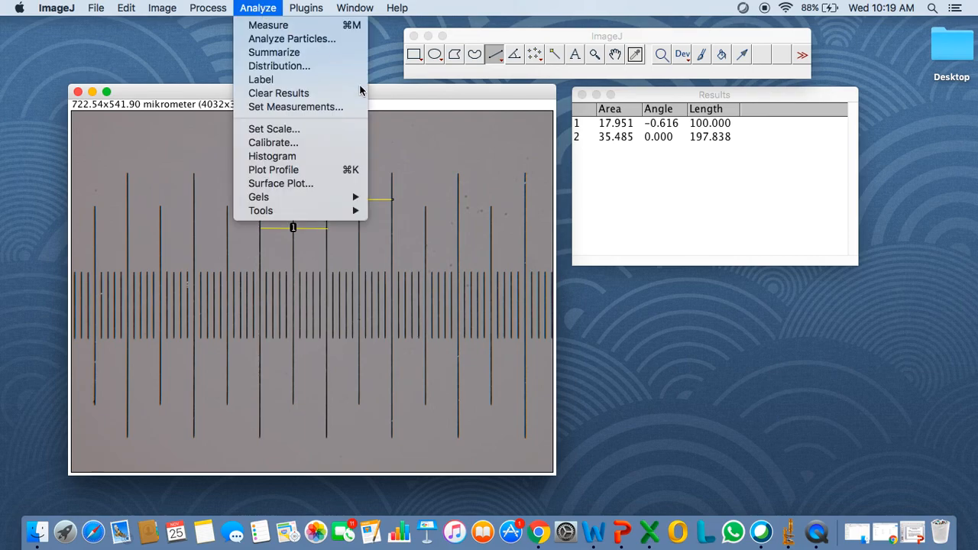
pyautogui.click(333, 107)
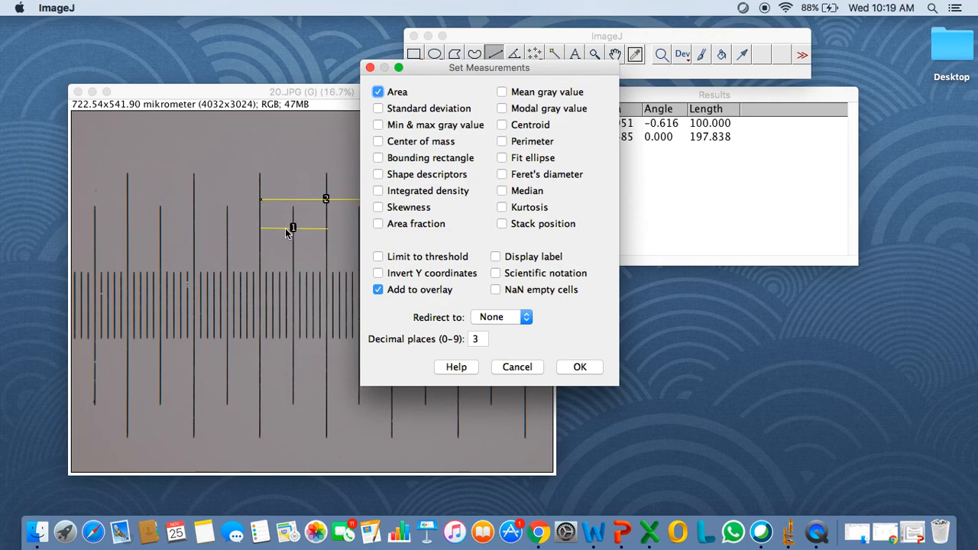
pyautogui.click(379, 290)
pyautogui.click(378, 290)
pyautogui.click(580, 367)
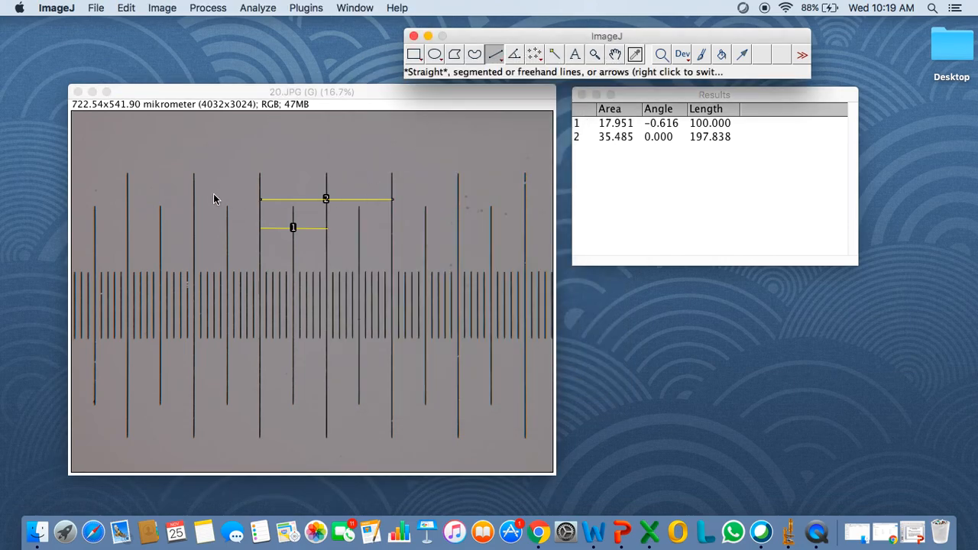
# Draw a line about 53 mikrometer long from a longest graduation mark to the neighbouring medium mark and measure it.
pyautogui.moveTo(127, 203)
pyautogui.mouseDown()
pyautogui.moveTo(197, 205)
pyautogui.moveTo(162, 201)
pyautogui.mouseUp()
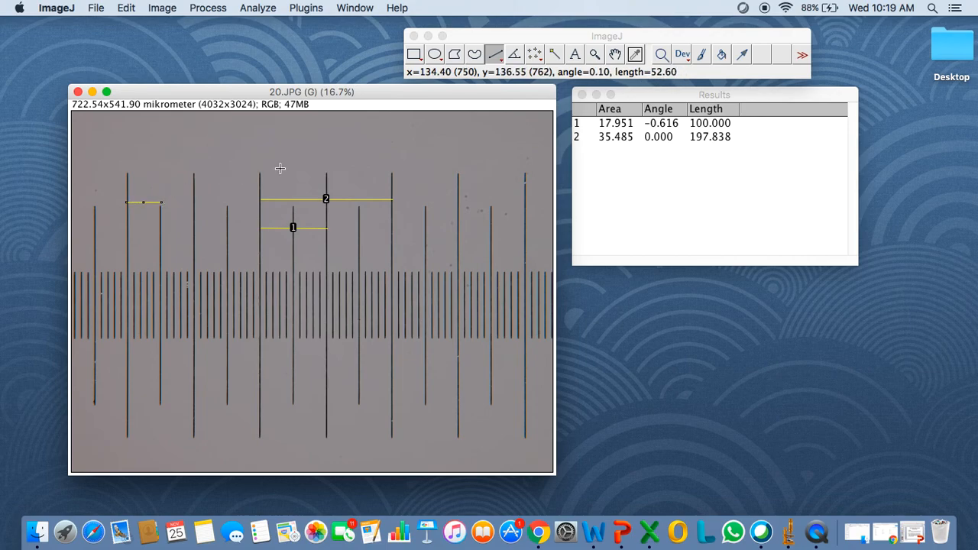
pyautogui.press('m')
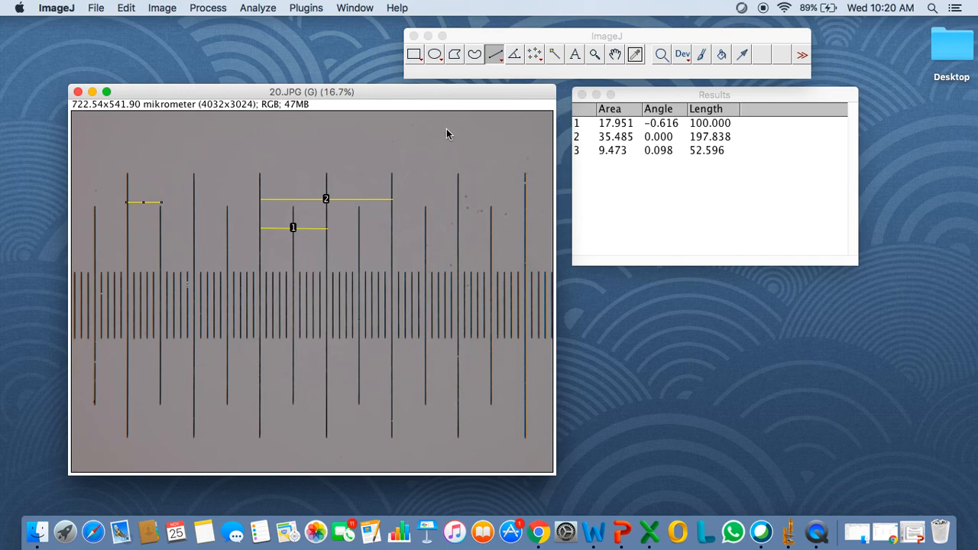
# Delete all measurement rows from the Results table, keeping its window open.
pyautogui.click(582, 95)
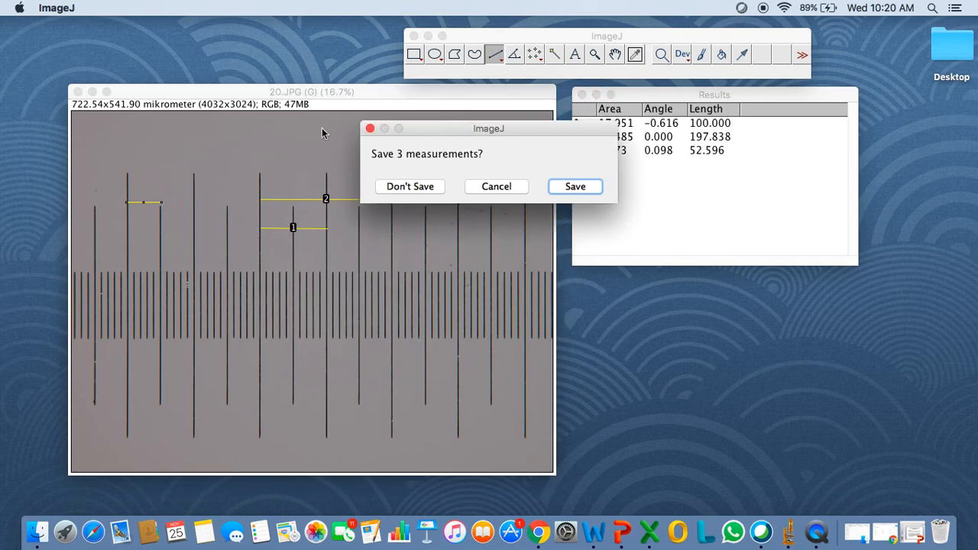
pyautogui.click(503, 188)
pyautogui.click(685, 151)
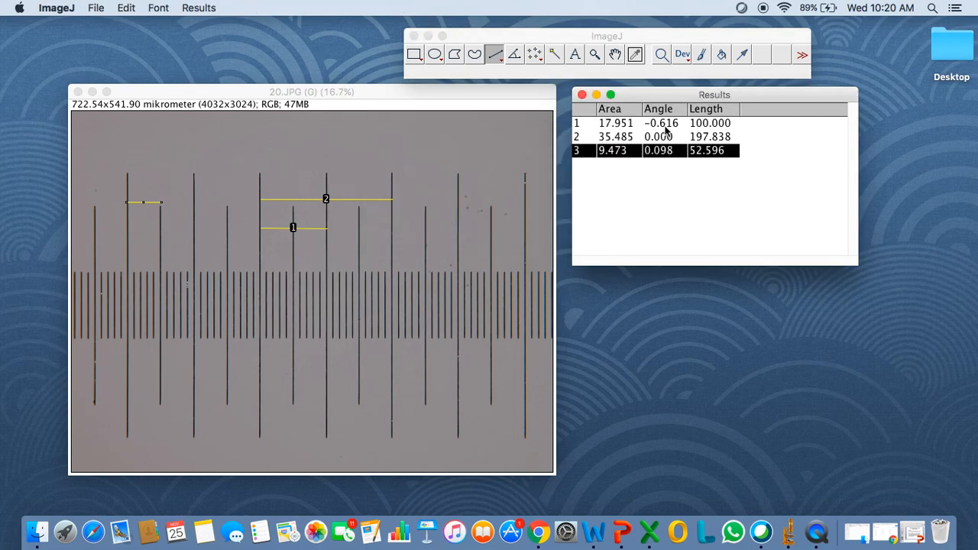
pyautogui.press('super+a')
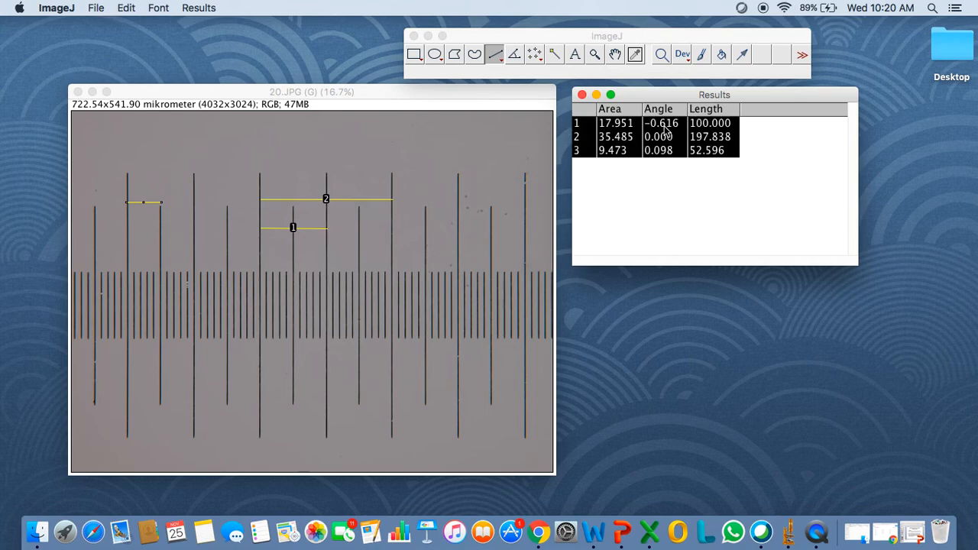
pyautogui.rightClick(665, 127)
pyautogui.click(704, 184)
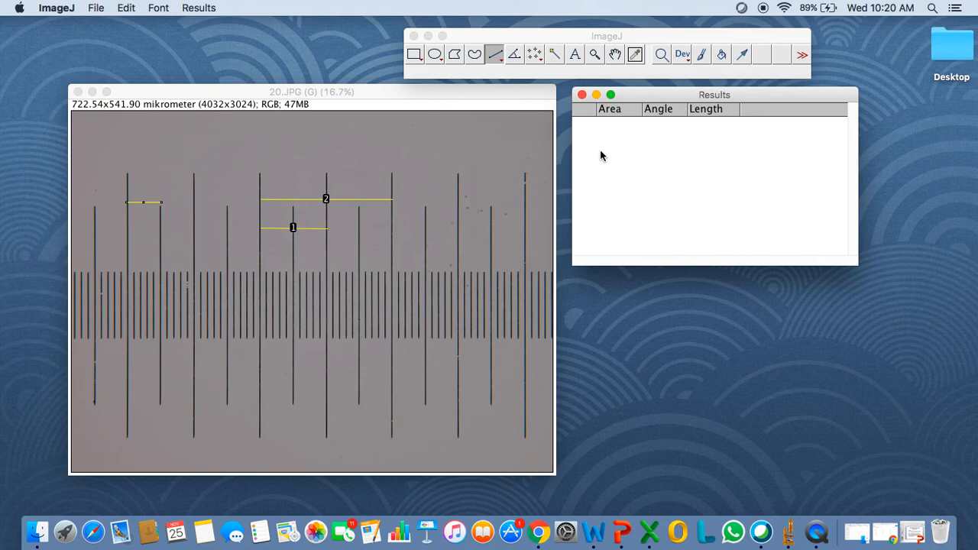
# Close the 20.JPG micrometer image without saving its changes.
pyautogui.click(135, 92)
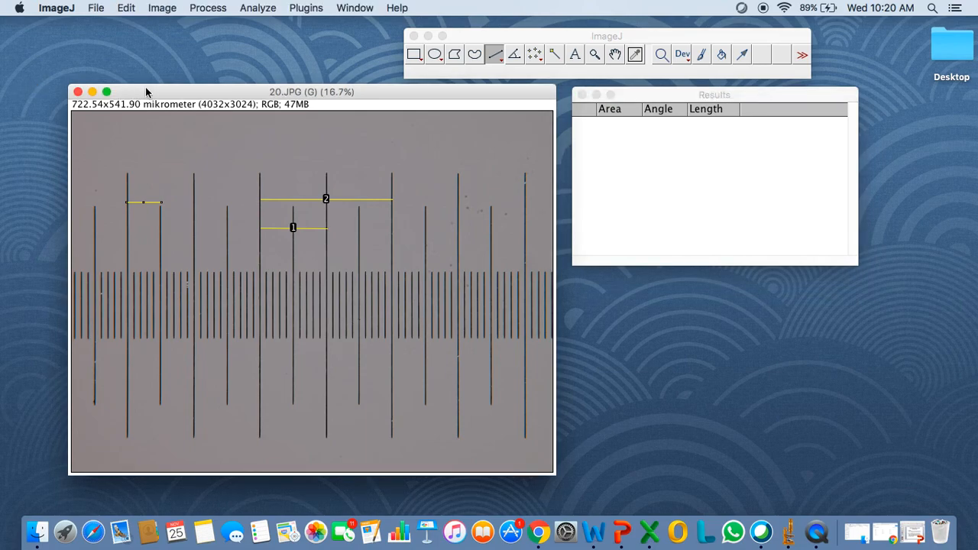
pyautogui.click(77, 92)
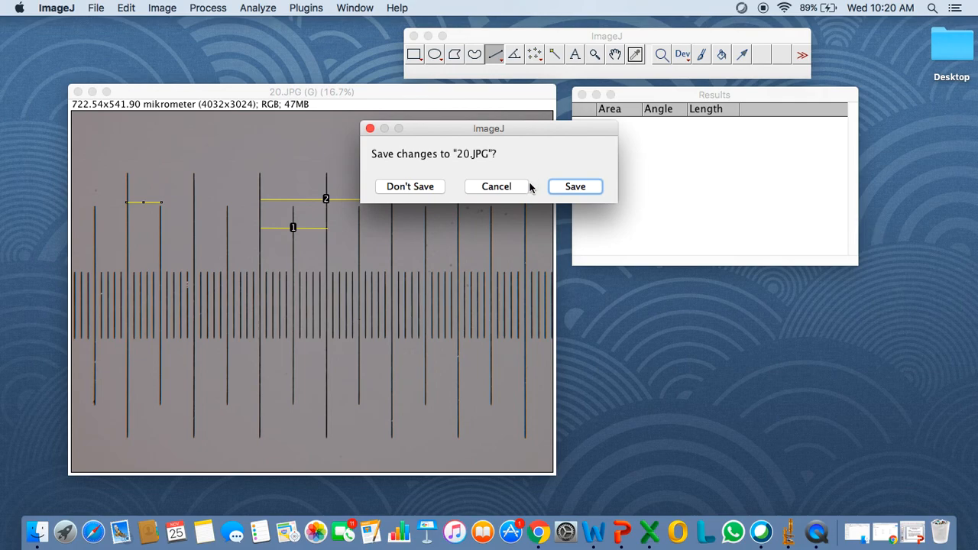
pyautogui.click(399, 187)
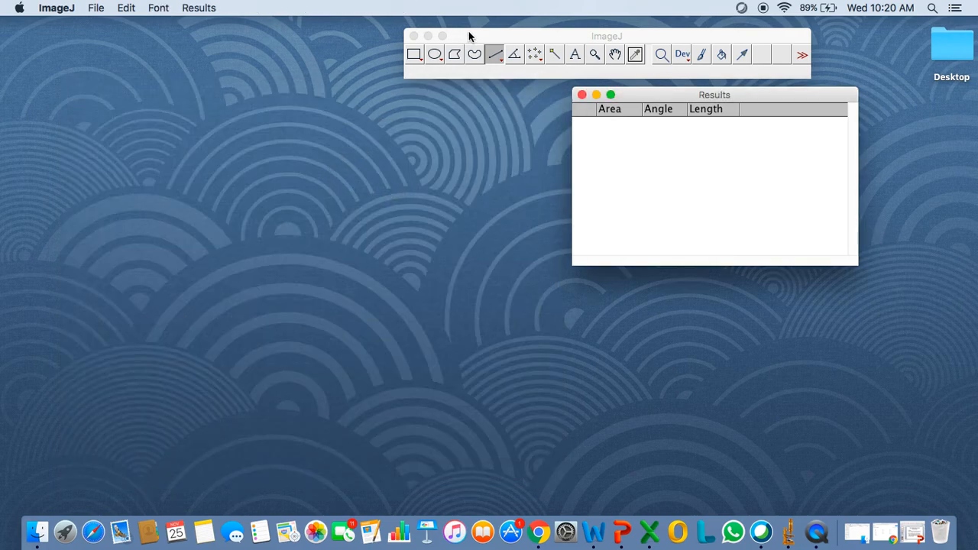
# Browse for an image to open in folder F.62.1, inside the Jabon diameter folder under Utsu diameter.
pyautogui.click(490, 36)
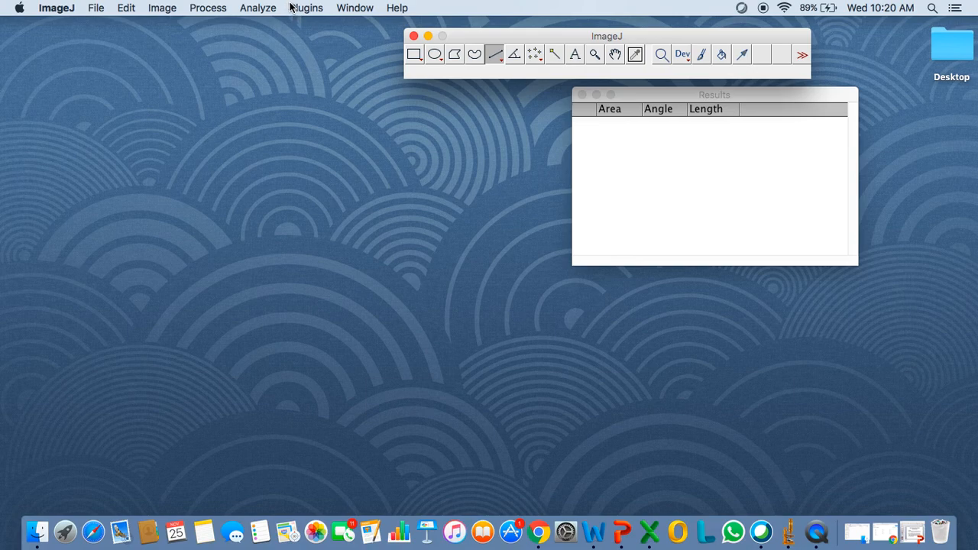
pyautogui.click(96, 9)
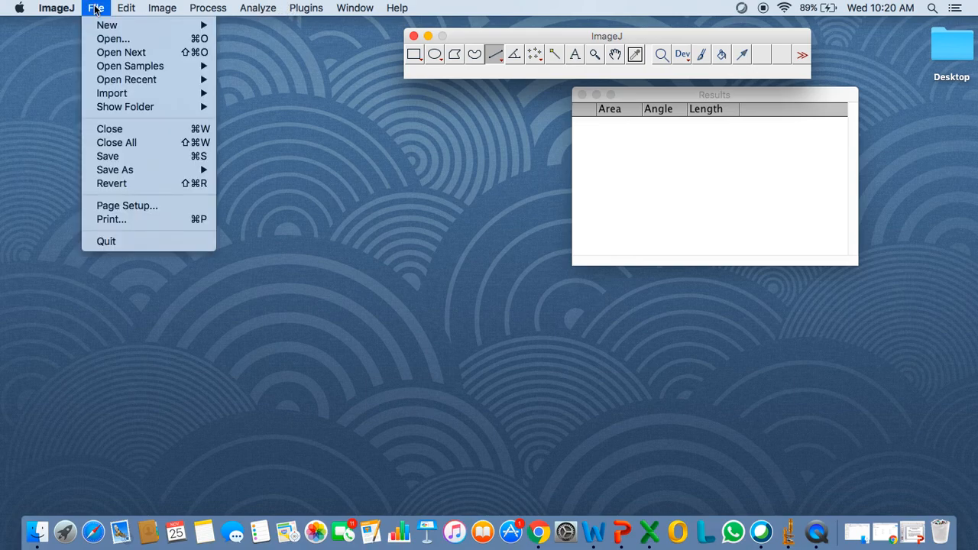
pyautogui.click(138, 40)
pyautogui.click(474, 74)
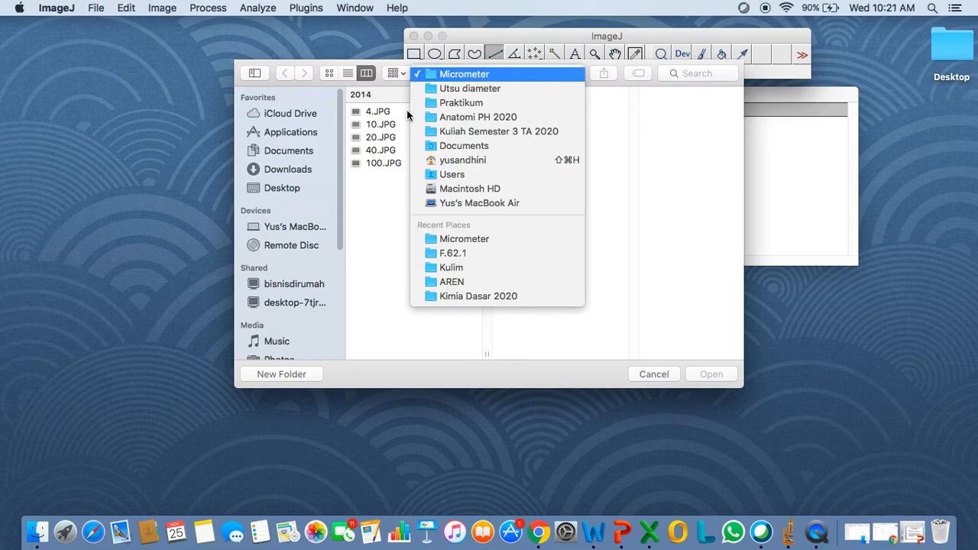
pyautogui.click(478, 89)
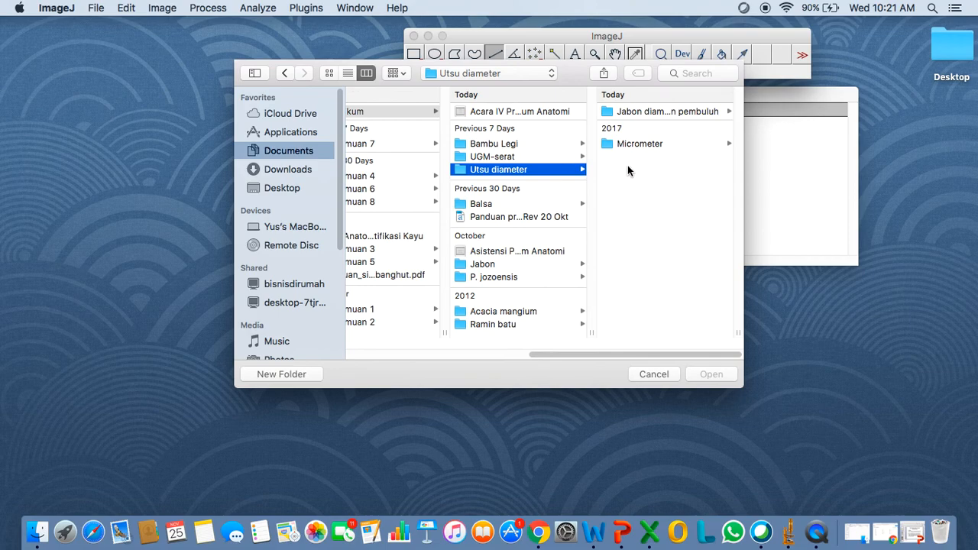
pyautogui.click(654, 113)
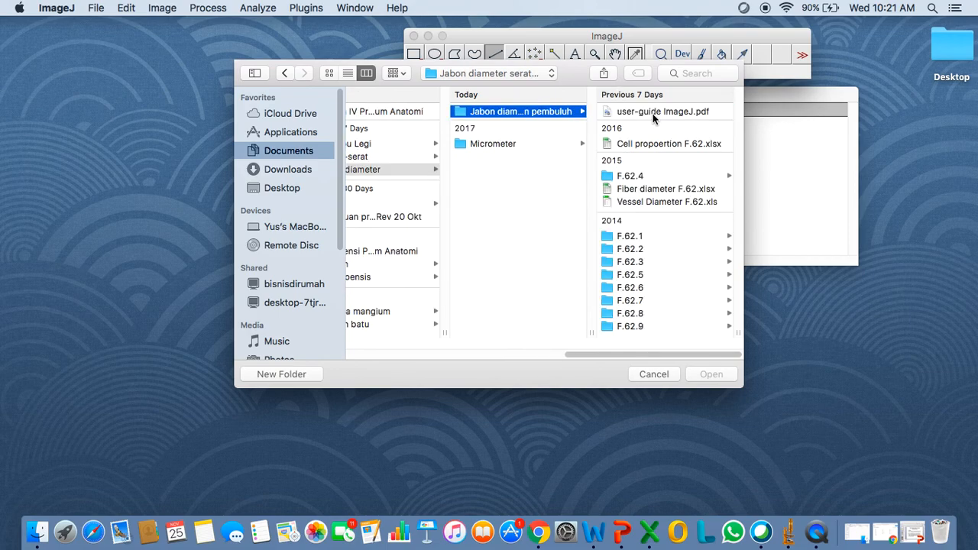
pyautogui.click(647, 238)
# Open the 20x wood section photo 62.1-20x.1.JPG from the F.62.1 folder.
pyautogui.scroll(-2, 686, 284)
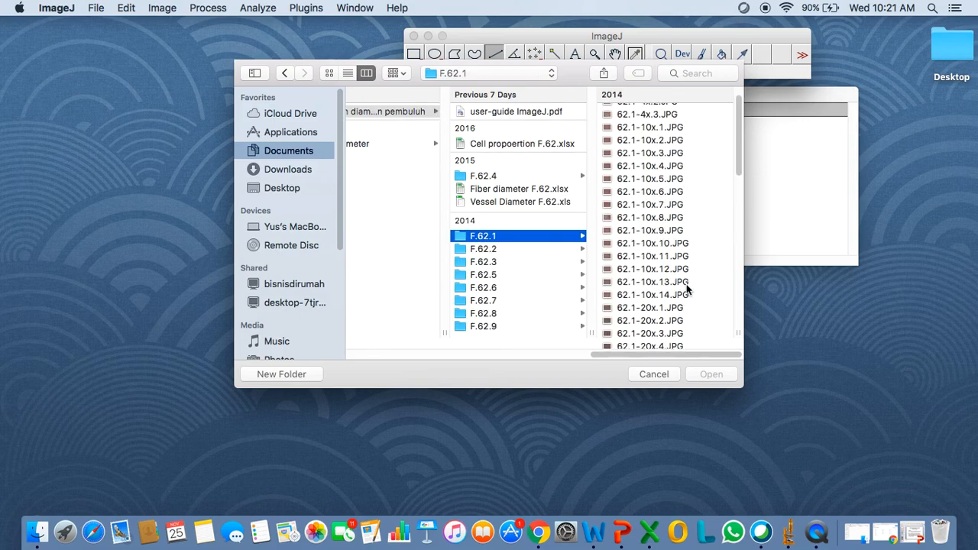
pyautogui.scroll(2, 686, 287)
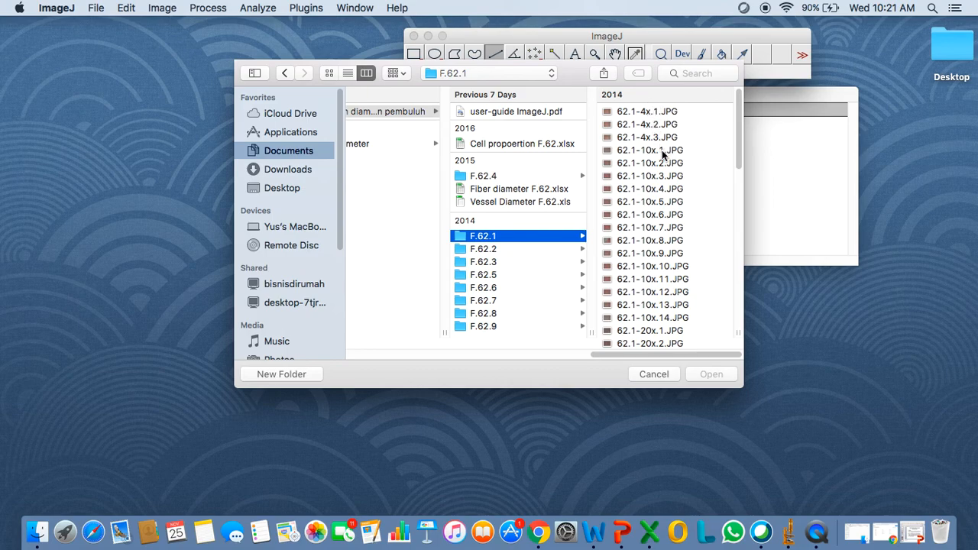
pyautogui.scroll(-5, 661, 251)
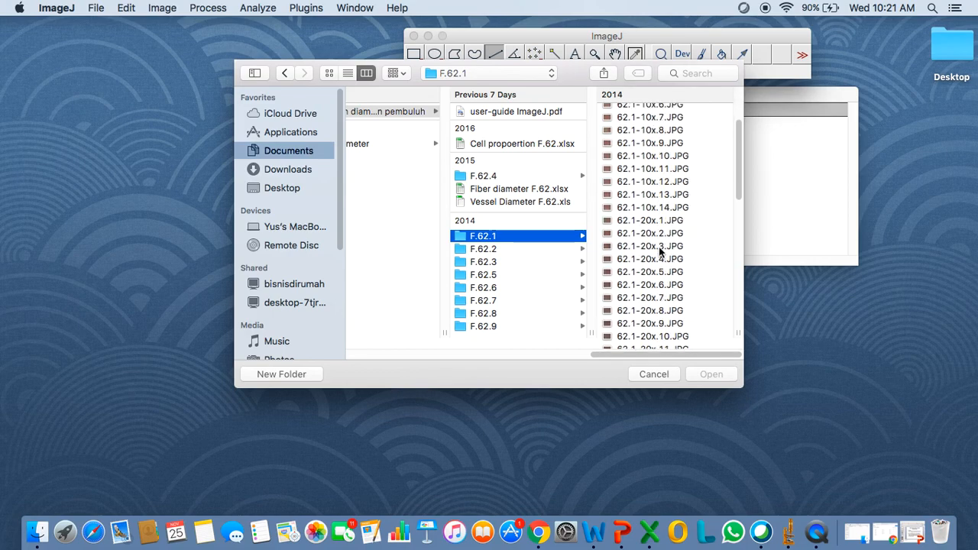
pyautogui.scroll(-3, 660, 251)
pyautogui.click(653, 187)
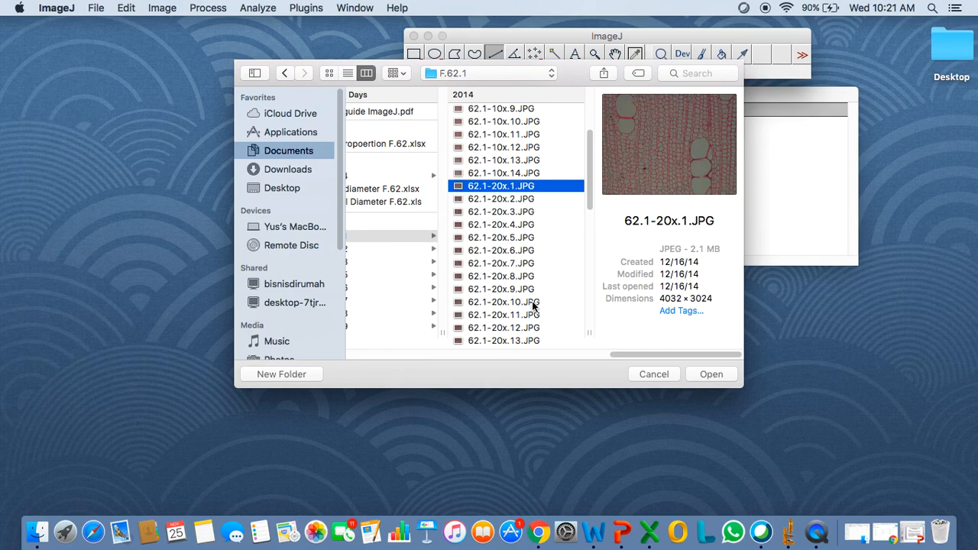
pyautogui.scroll(-3, 533, 307)
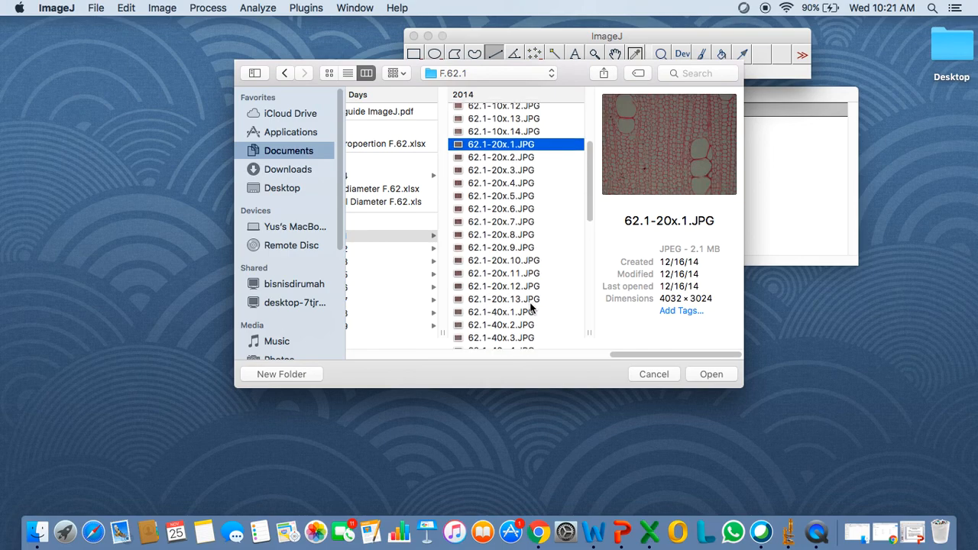
pyautogui.scroll(2, 512, 165)
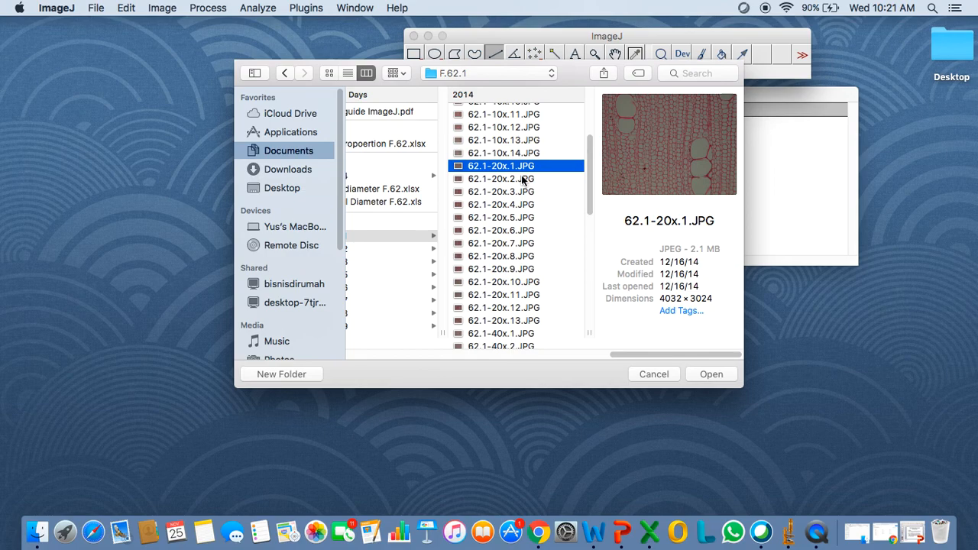
pyautogui.click(705, 374)
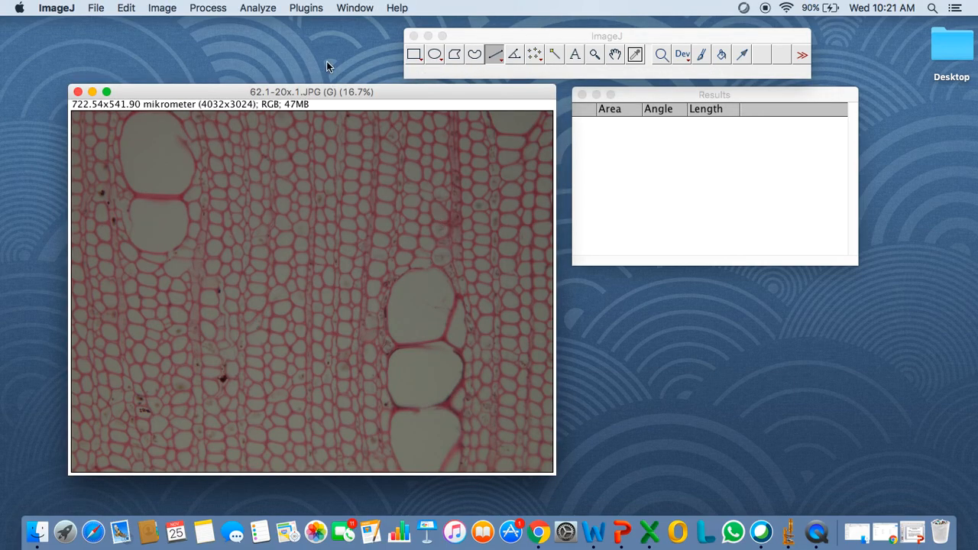
# Arrange the wood section image in the screen's upper corner with the ImageJ toolbar window beside it, without overlap.
pyautogui.moveTo(357, 91); pyautogui.dragTo(316, 72)
pyautogui.moveTo(463, 41); pyautogui.dragTo(542, 26)
pyautogui.moveTo(454, 73); pyautogui.dragTo(428, 27)
pyautogui.moveTo(601, 26); pyautogui.dragTo(619, 26)
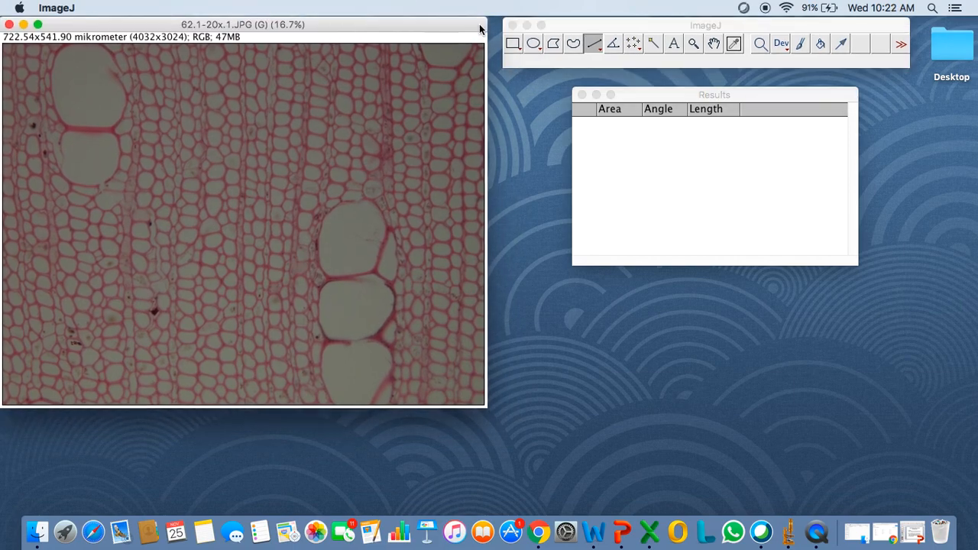
pyautogui.click(457, 54)
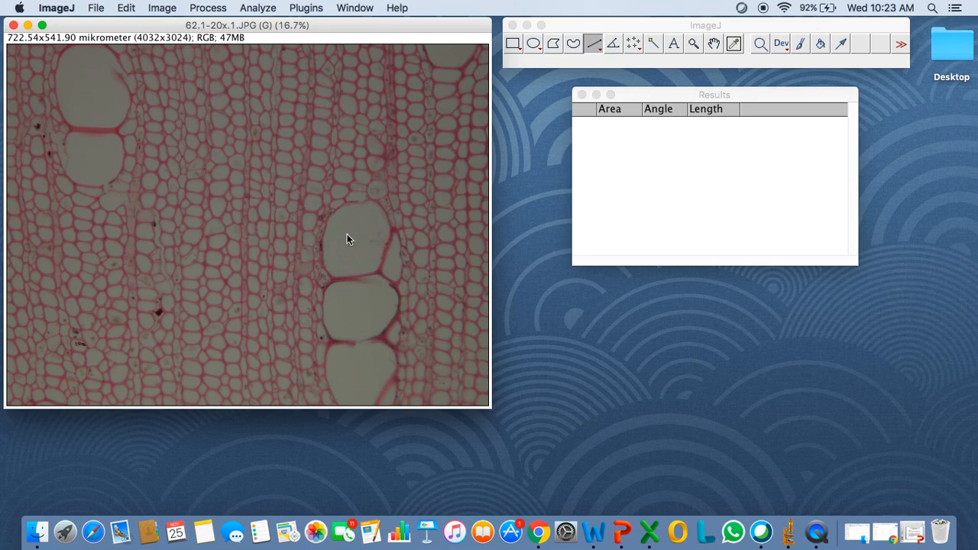
# Zoom the wood section image to 50% and pan across the fibre cells to examine the large vessels.
pyautogui.click(595, 43)
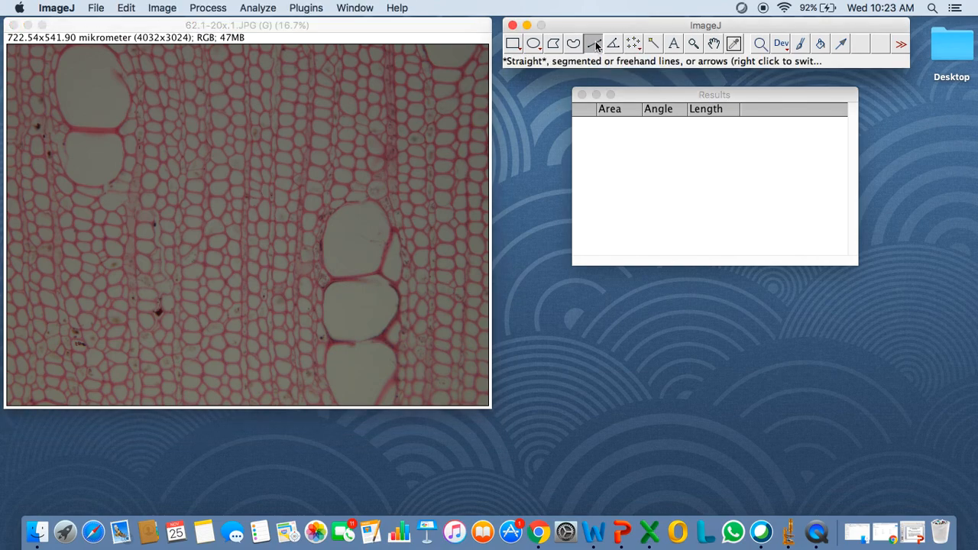
pyautogui.click(693, 43)
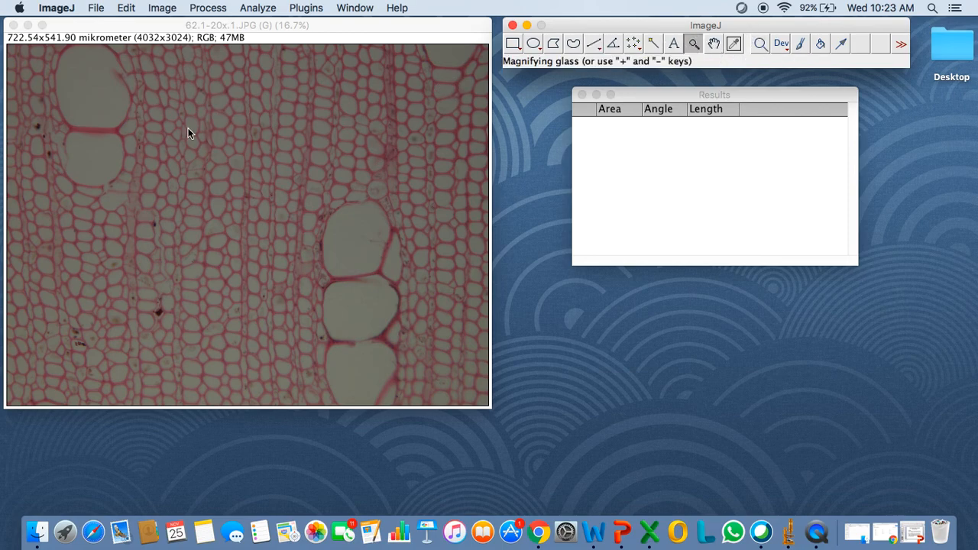
pyautogui.click(190, 124)
pyautogui.click(191, 125)
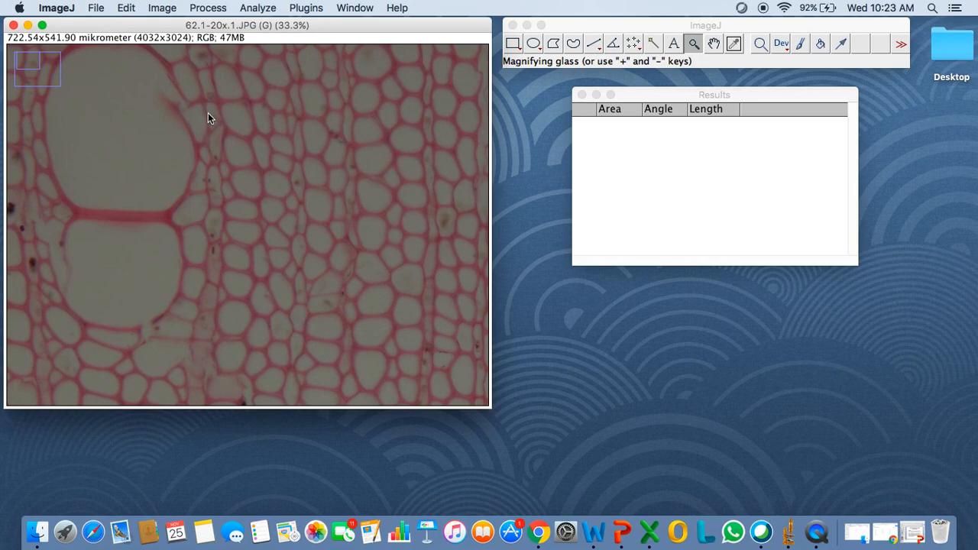
pyautogui.click(208, 117)
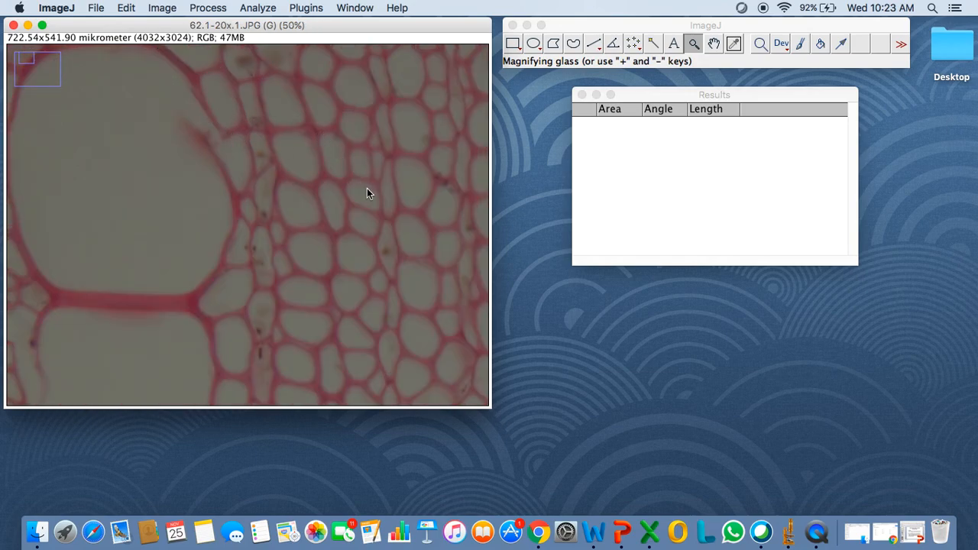
pyautogui.click(713, 44)
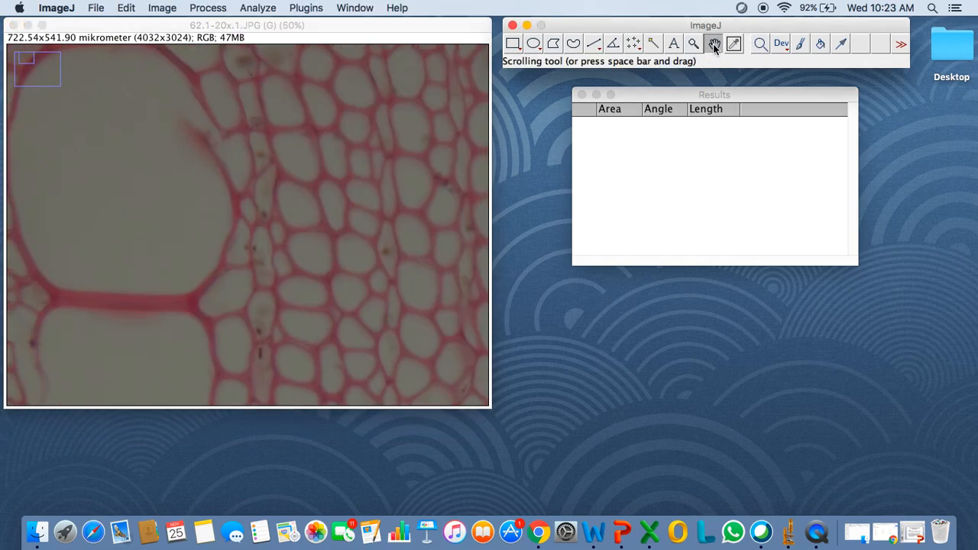
pyautogui.moveTo(371, 181); pyautogui.dragTo(202, 144)
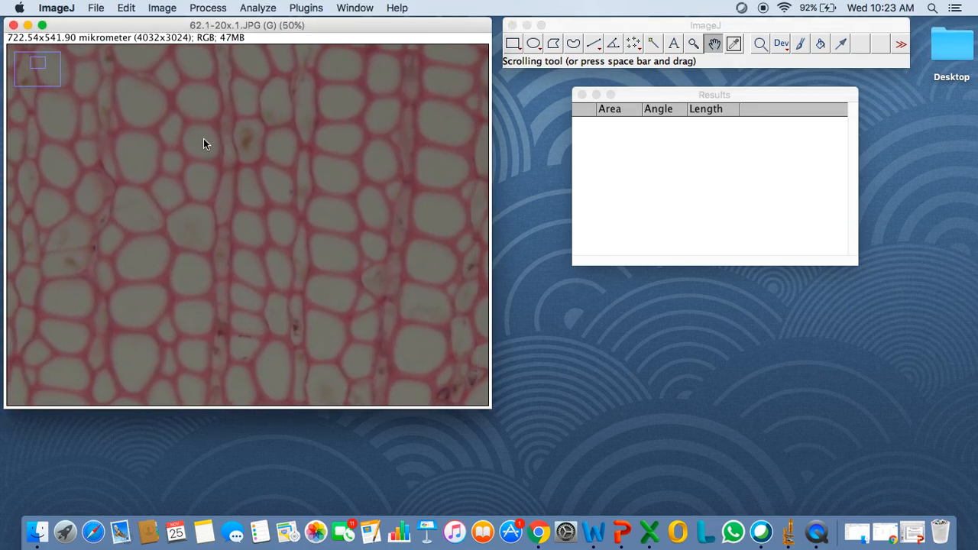
pyautogui.moveTo(382, 268); pyautogui.dragTo(221, 175)
pyautogui.moveTo(329, 230); pyautogui.dragTo(301, 149)
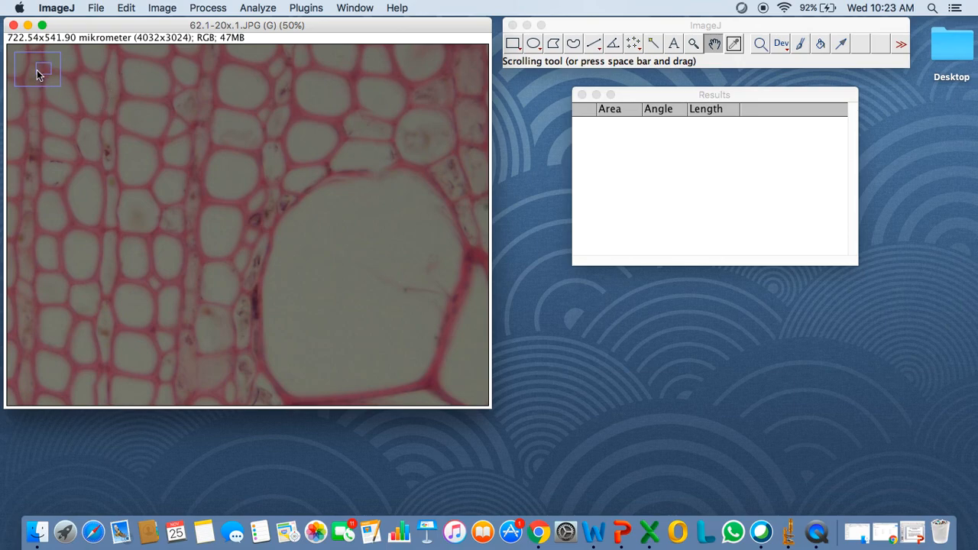
pyautogui.moveTo(302, 257); pyautogui.dragTo(229, 170)
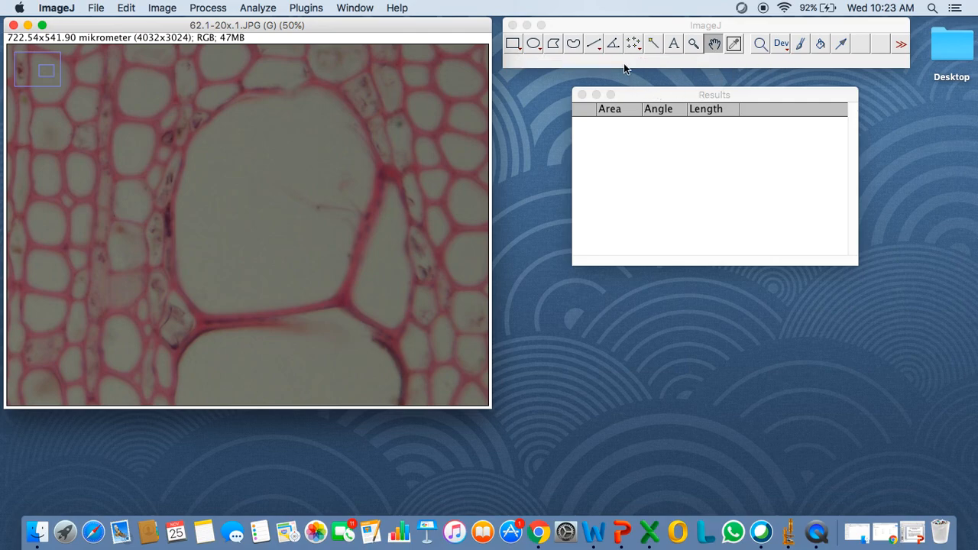
# Measure the vertical and horizontal diameters of the uppermost vessel in the three-vessel chain with straight lines spanning wall to wall.
pyautogui.click(594, 45)
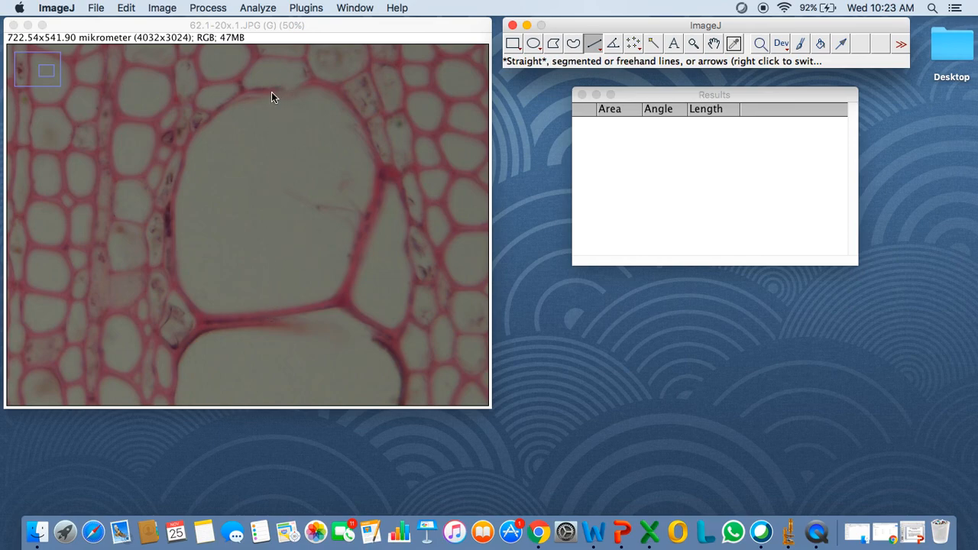
pyautogui.moveTo(270, 96)
pyautogui.mouseDown()
pyautogui.moveTo(262, 227)
pyautogui.moveTo(271, 316)
pyautogui.mouseUp()
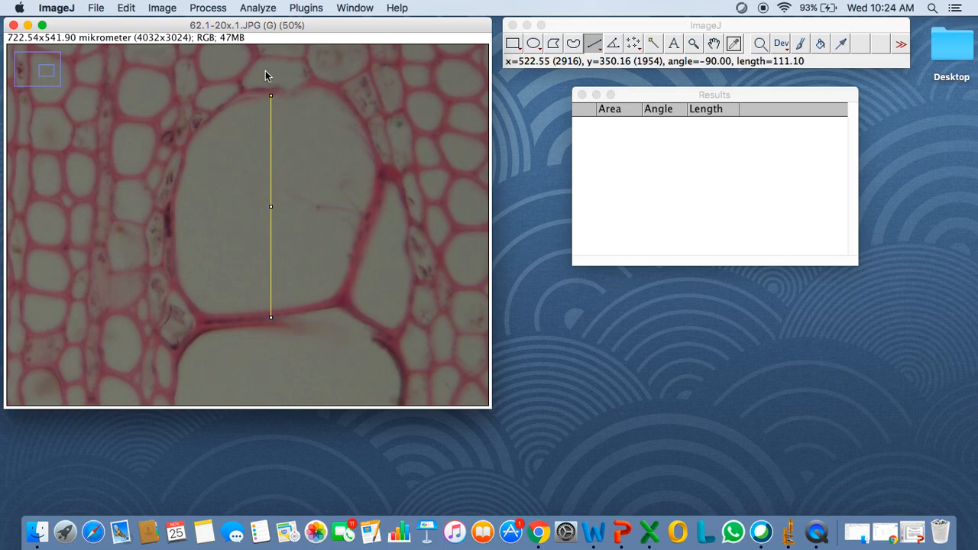
pyautogui.moveTo(271, 94); pyautogui.dragTo(270, 91)
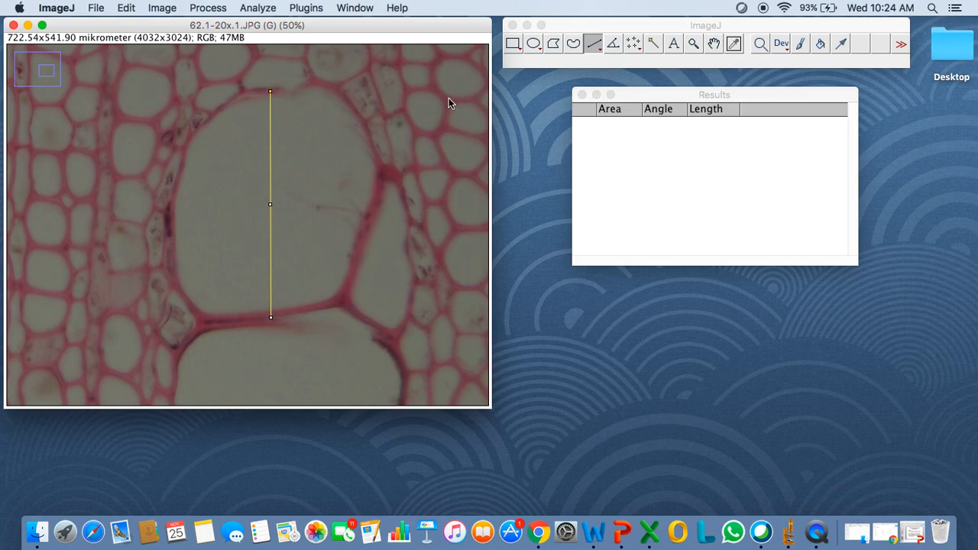
pyautogui.press('super+m')
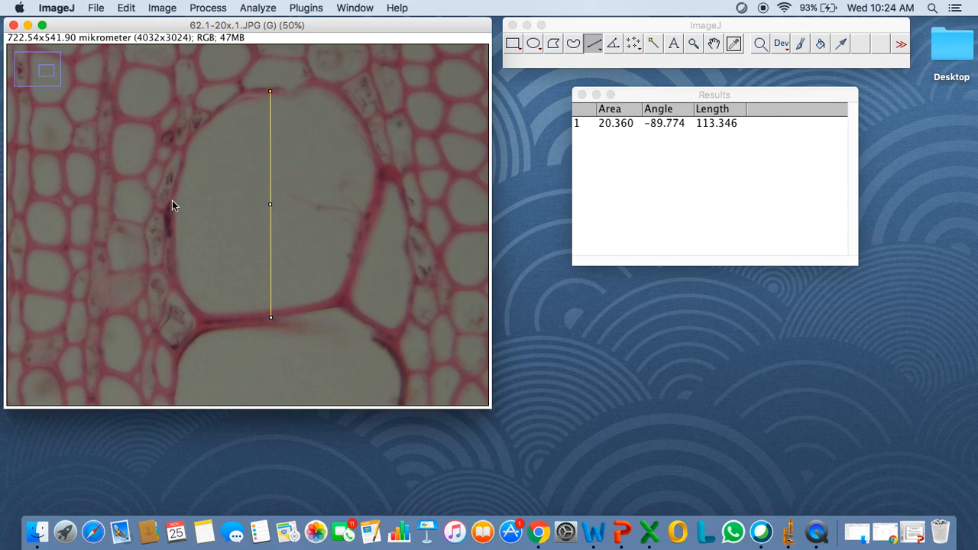
pyautogui.moveTo(171, 201); pyautogui.dragTo(380, 205)
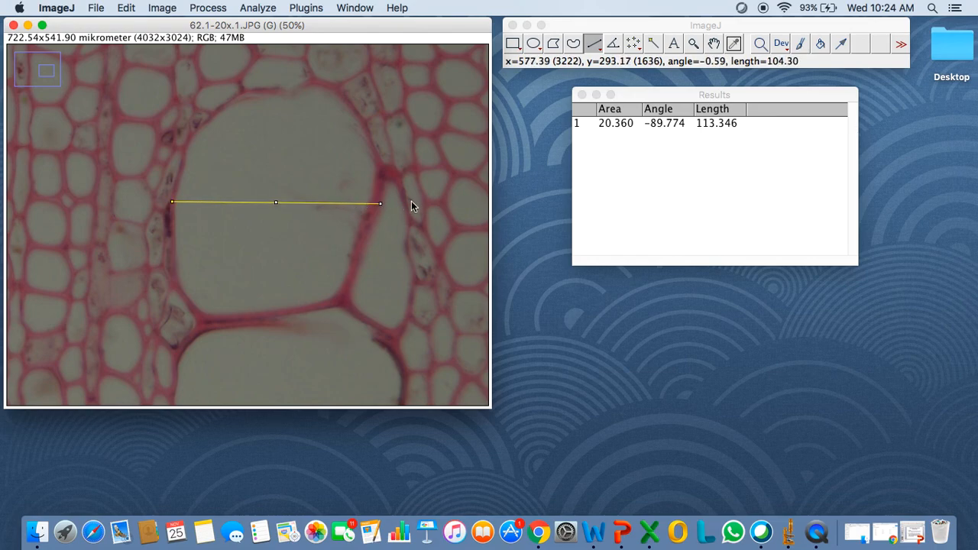
pyautogui.moveTo(385, 203); pyautogui.dragTo(377, 203)
pyautogui.press('super+m')
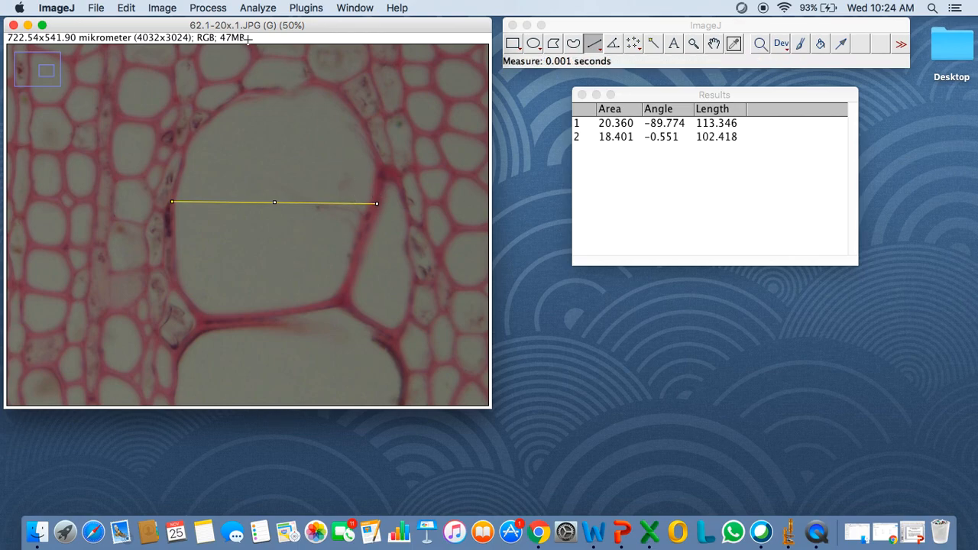
# Change the measurement settings so that each measured line is added to the image as a numbered overlay.
pyautogui.click(260, 9)
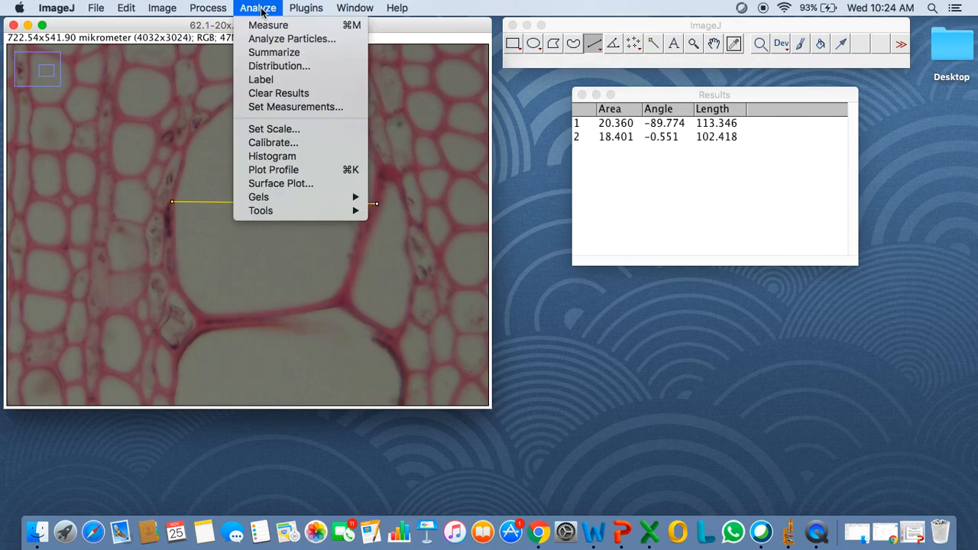
pyautogui.click(293, 108)
pyautogui.click(416, 292)
pyautogui.click(580, 368)
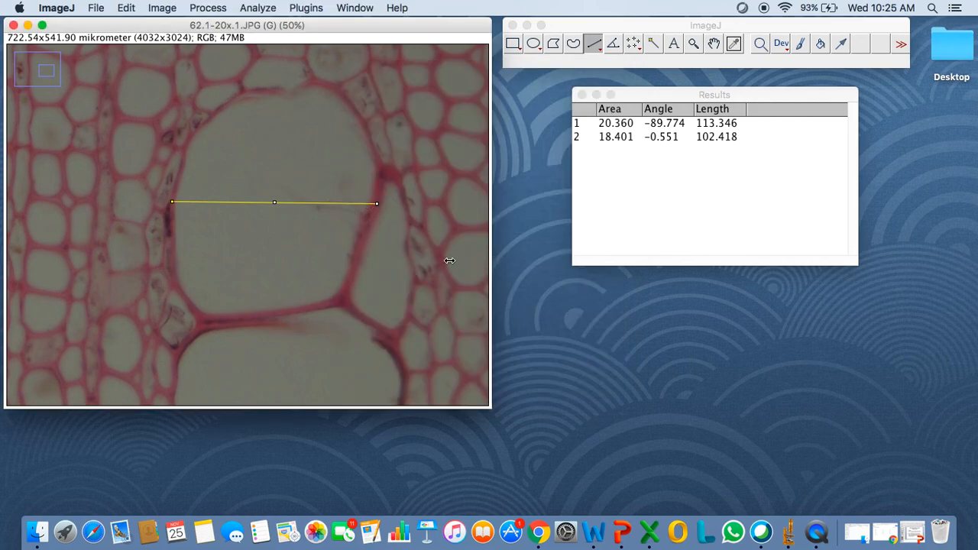
# Close the wood section image 62.1-20x.1.JPG, keeping the Results table open.
pyautogui.scroll(-10, 413, 230)
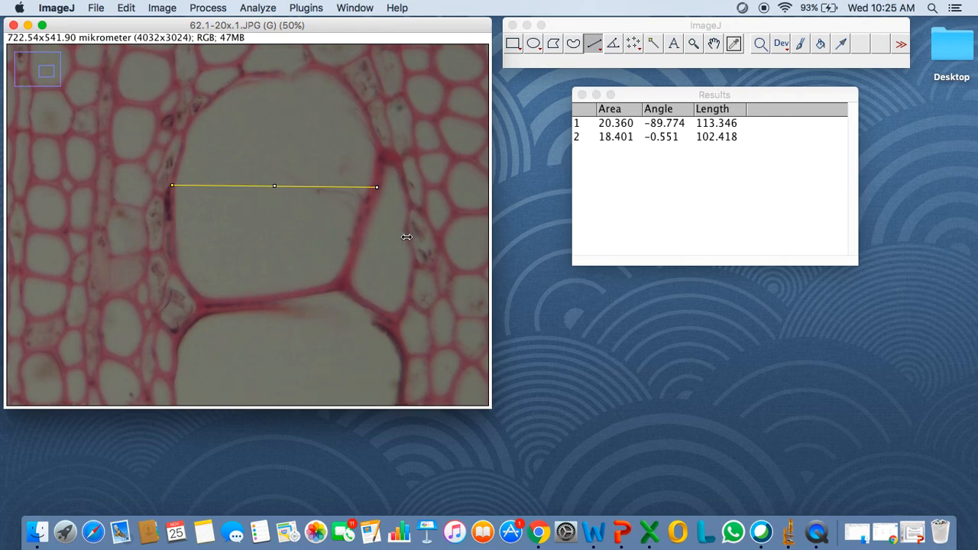
pyautogui.scroll(-8, 405, 240)
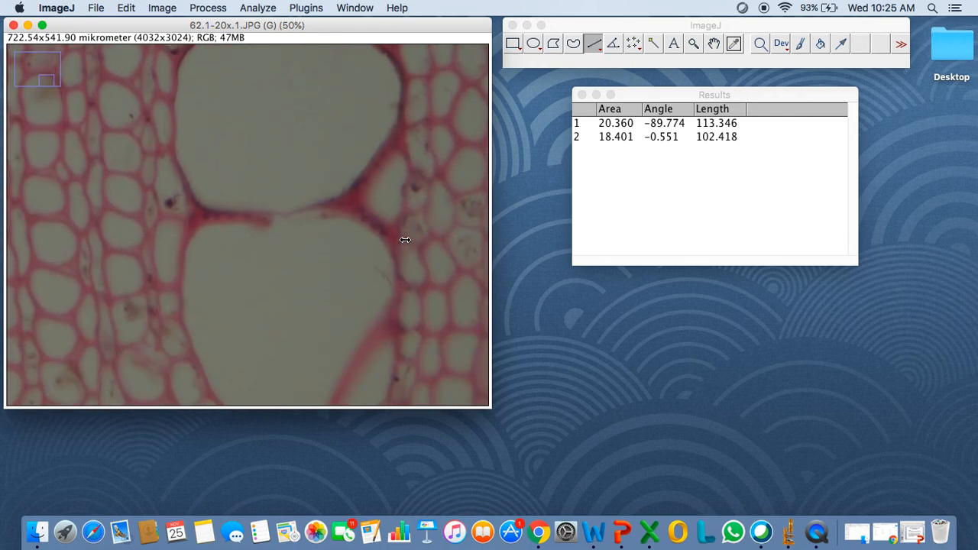
pyautogui.scroll(7, 405, 240)
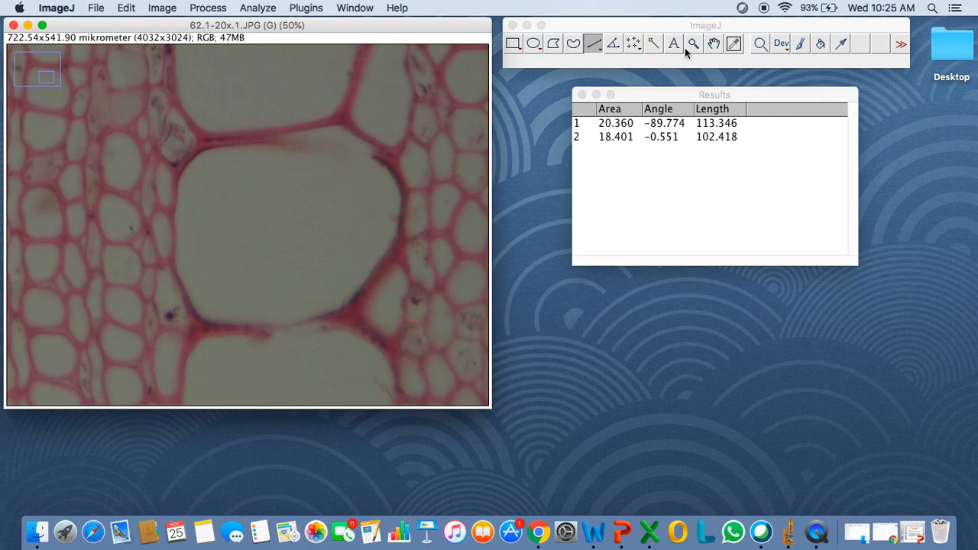
pyautogui.click(714, 43)
pyautogui.moveTo(185, 172); pyautogui.dragTo(425, 169)
pyautogui.moveTo(349, 255); pyautogui.dragTo(357, 157)
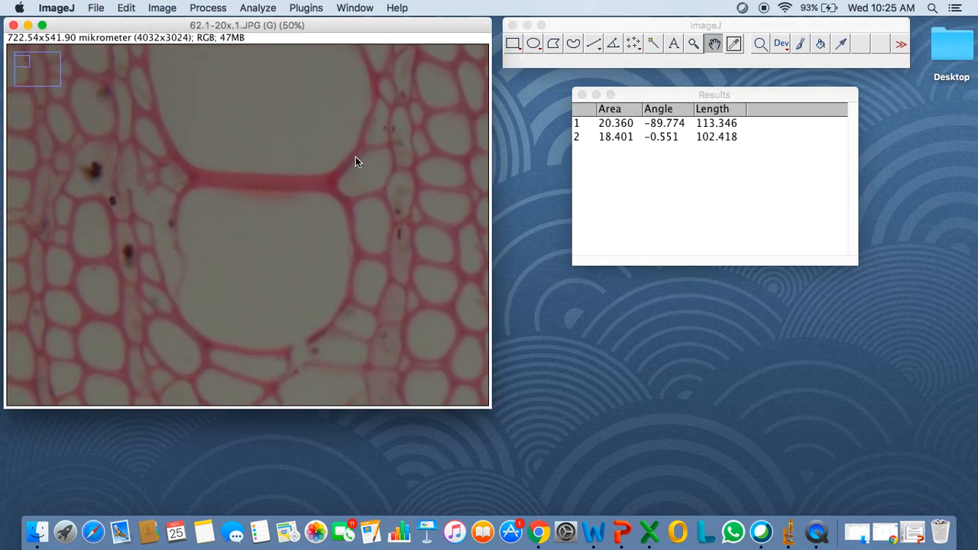
pyautogui.click(13, 25)
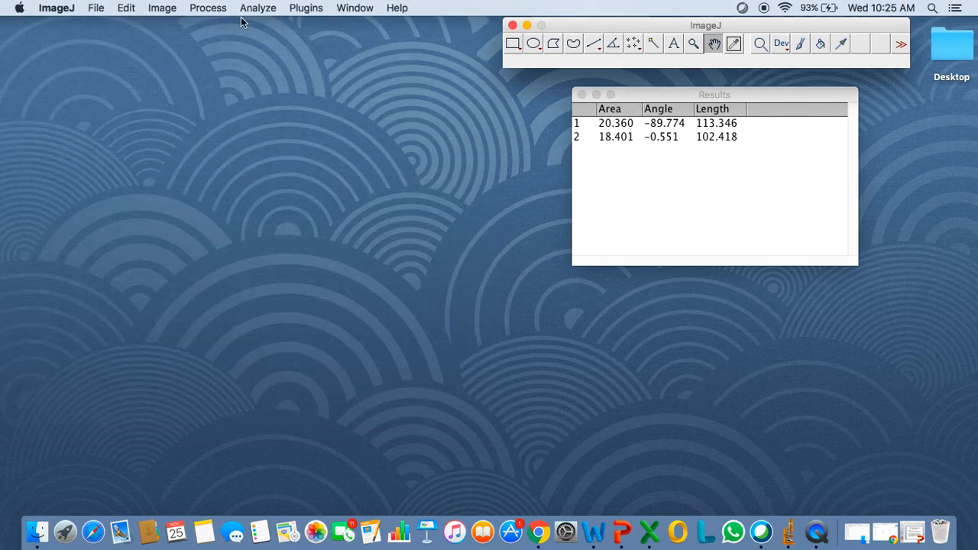
# Open the next 20x wood section photo, 62.1-20x.2.JPG, from the F.62.1 folder.
pyautogui.click(96, 8)
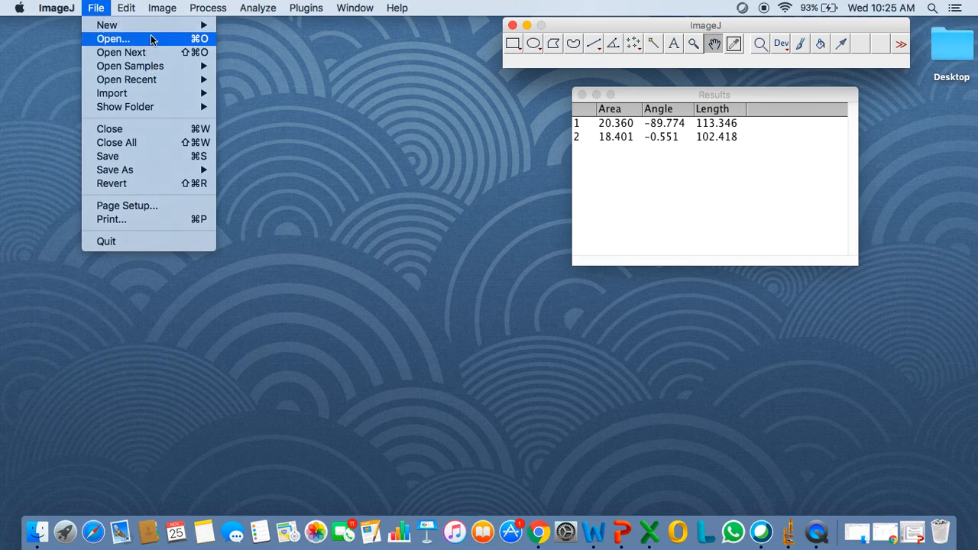
pyautogui.click(115, 38)
pyautogui.scroll(-5, 474, 228)
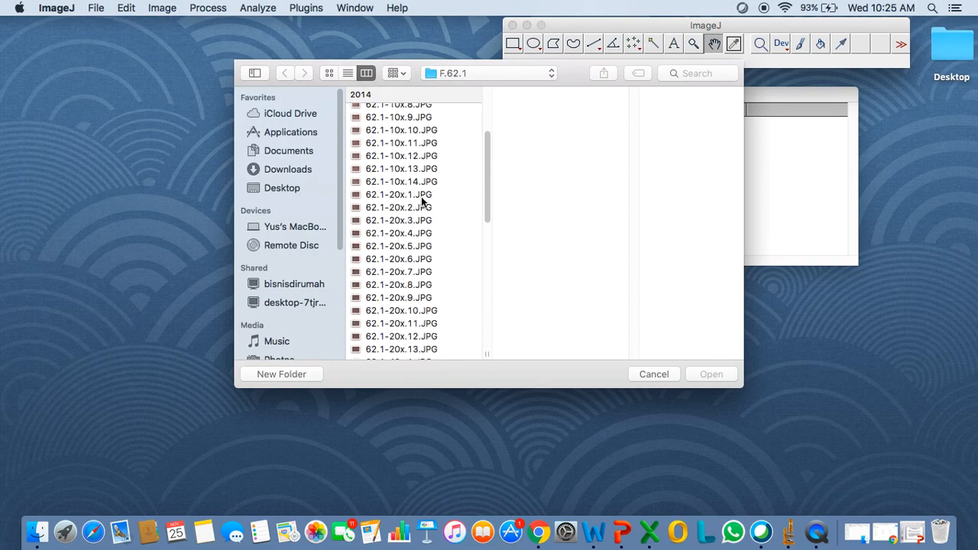
pyautogui.click(421, 194)
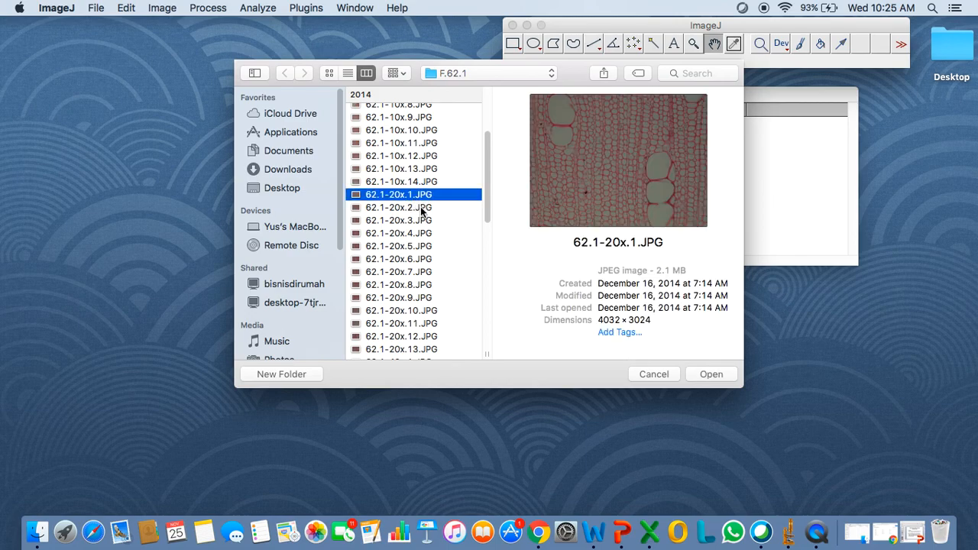
pyautogui.click(421, 207)
pyautogui.click(712, 376)
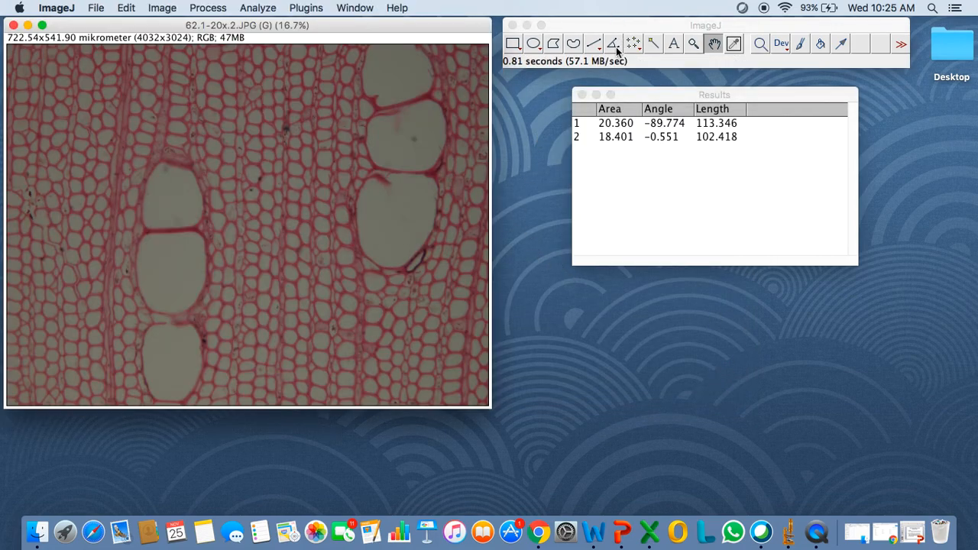
# Zoom the new wood section image to 50% and bring the middle vessel of the left-hand chain fully into view.
pyautogui.click(595, 46)
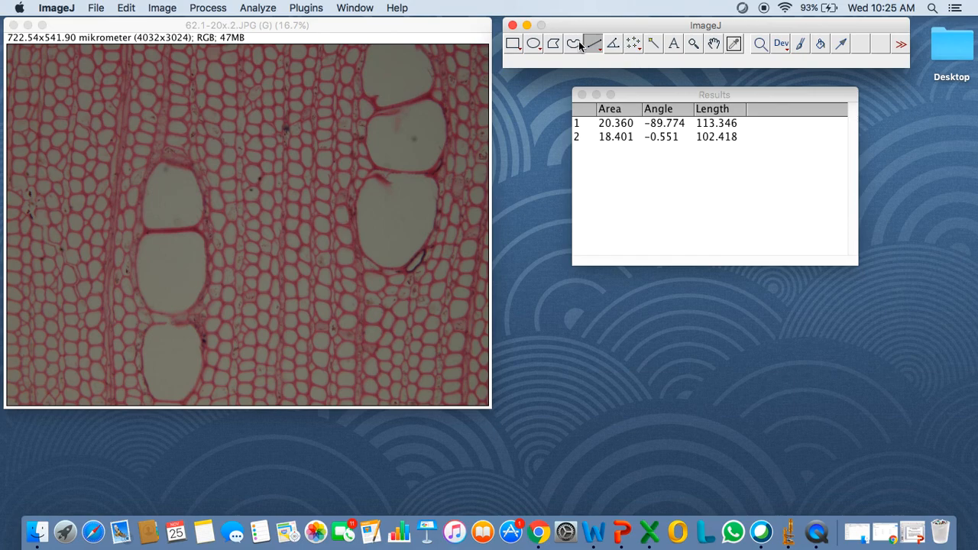
pyautogui.click(694, 44)
pyautogui.click(314, 200)
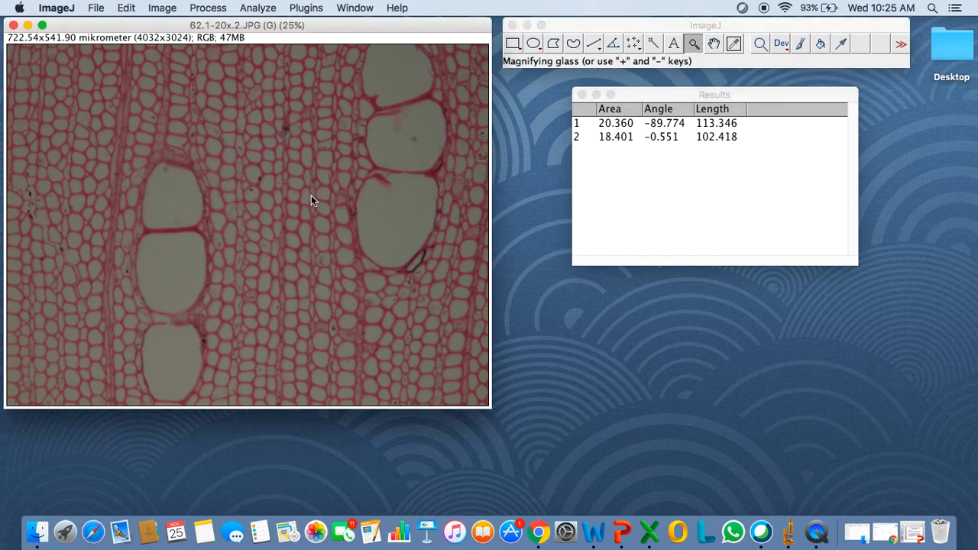
pyautogui.click(313, 200)
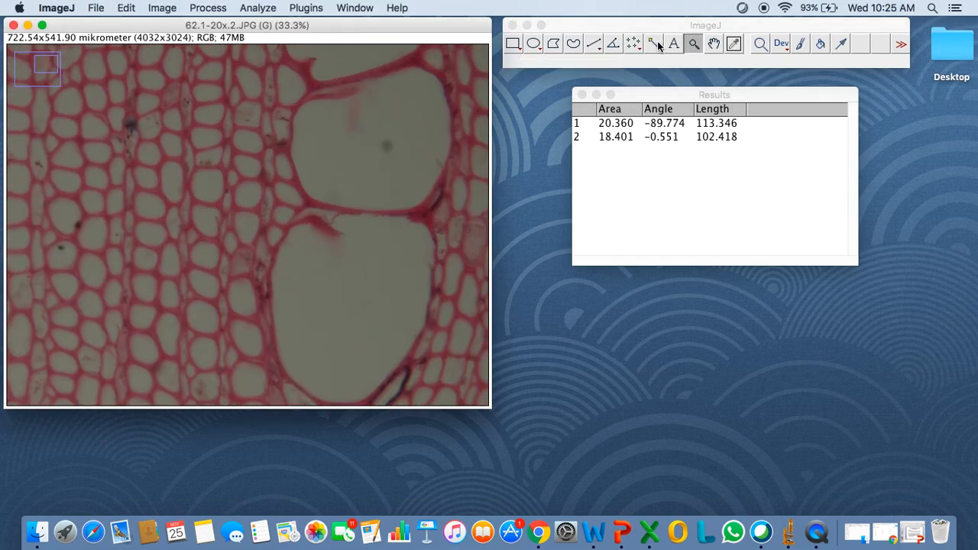
pyautogui.click(715, 45)
pyautogui.moveTo(108, 228); pyautogui.dragTo(393, 131)
pyautogui.moveTo(108, 250); pyautogui.dragTo(282, 158)
pyautogui.moveTo(319, 264); pyautogui.dragTo(291, 283)
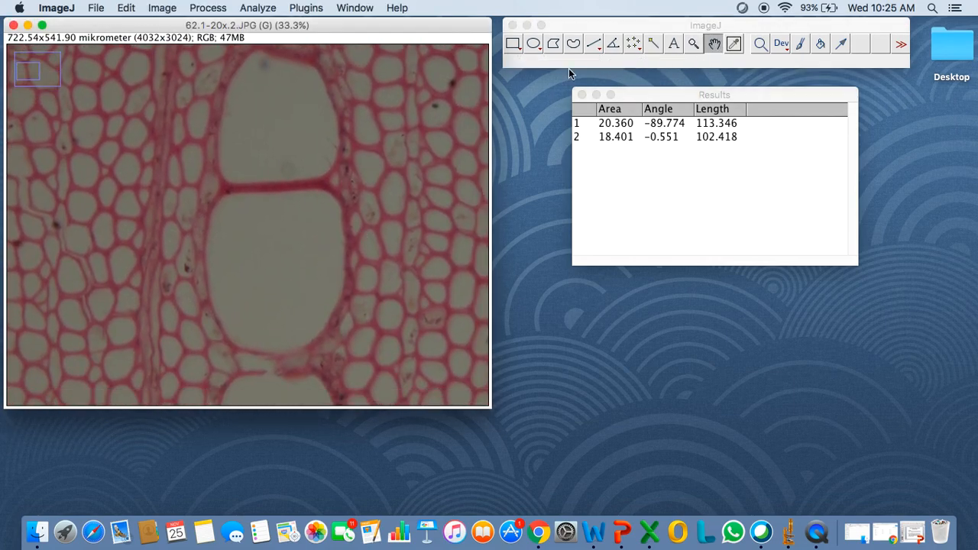
pyautogui.click(593, 44)
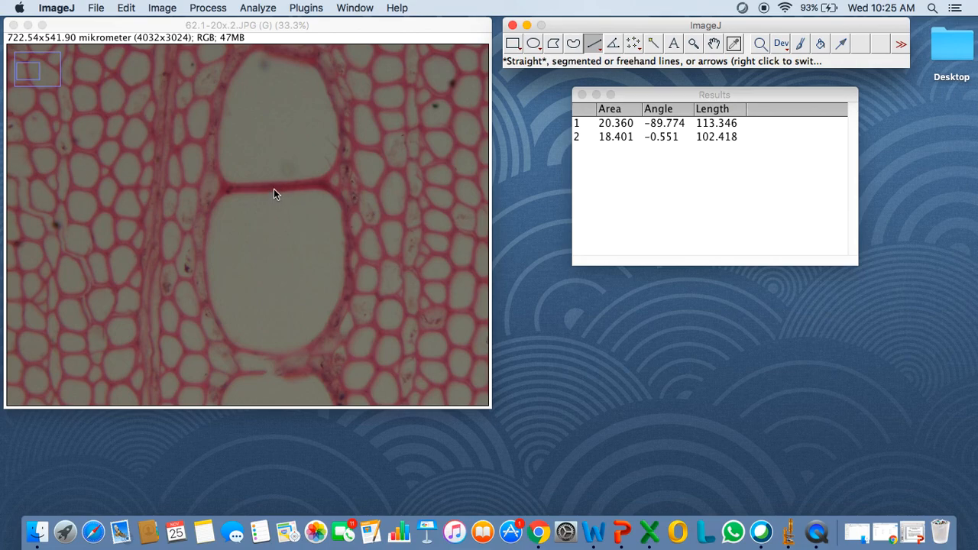
pyautogui.click(696, 42)
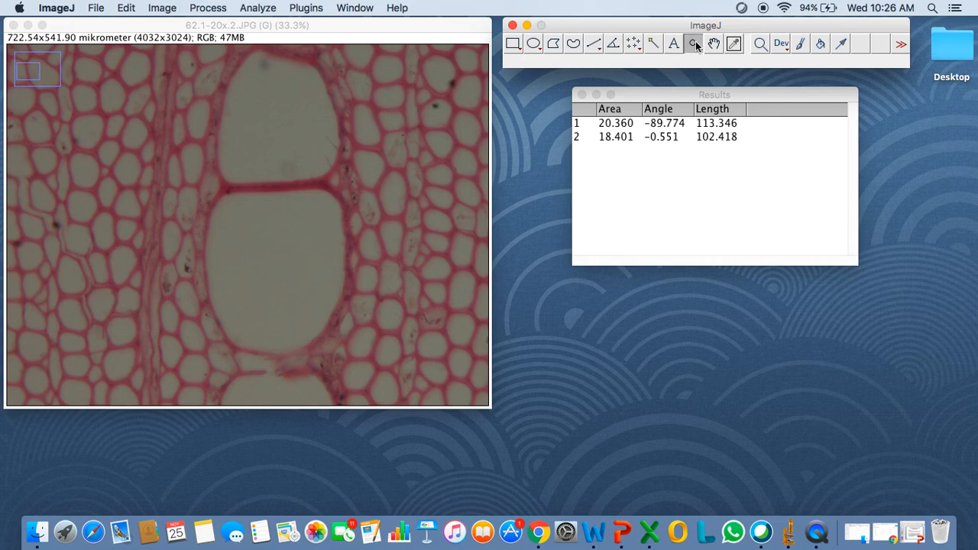
pyautogui.click(377, 162)
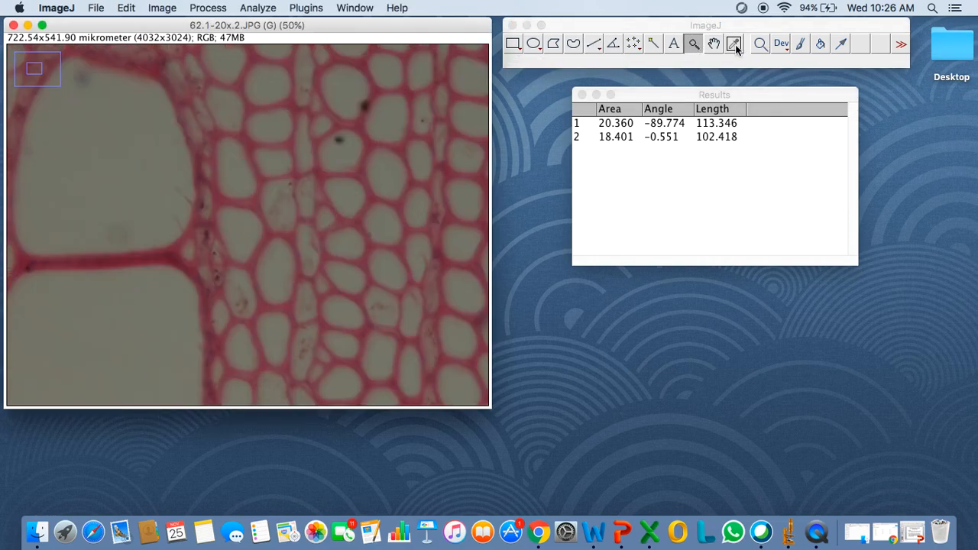
pyautogui.click(713, 43)
pyautogui.moveTo(241, 217); pyautogui.dragTo(399, 82)
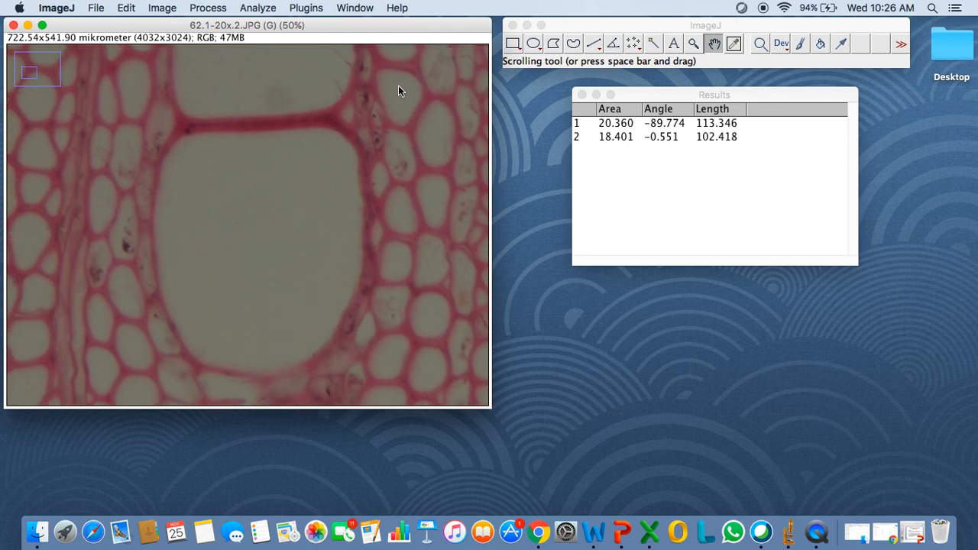
# Measure the vertical and horizontal diameters of the left-hand chain's middle vessel with straight lines spanning wall to wall.
pyautogui.click(593, 44)
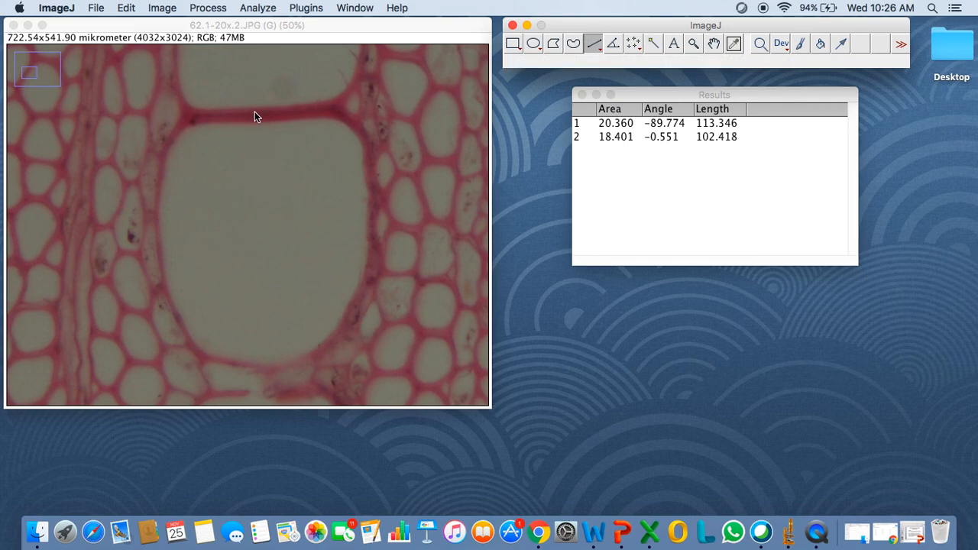
pyautogui.moveTo(261, 120); pyautogui.dragTo(265, 366)
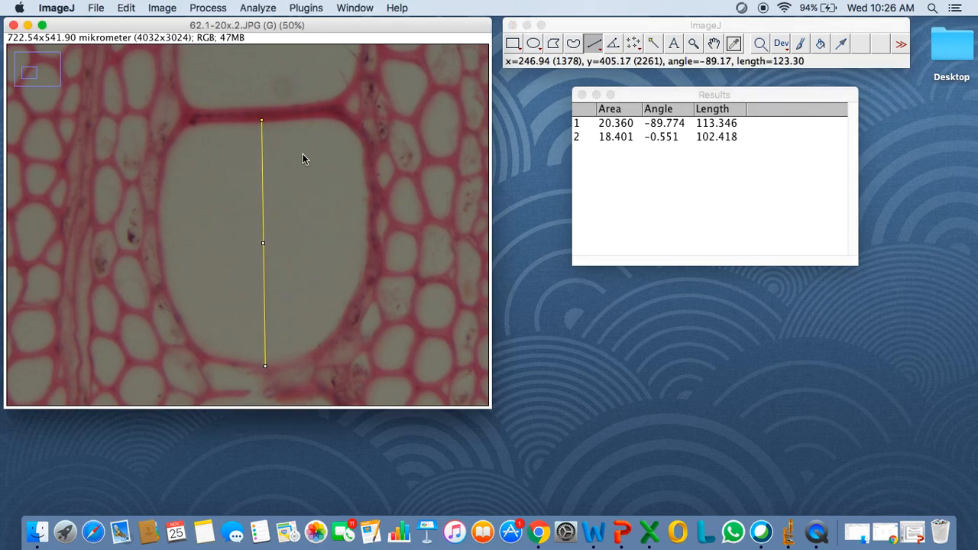
pyautogui.press('super+m')
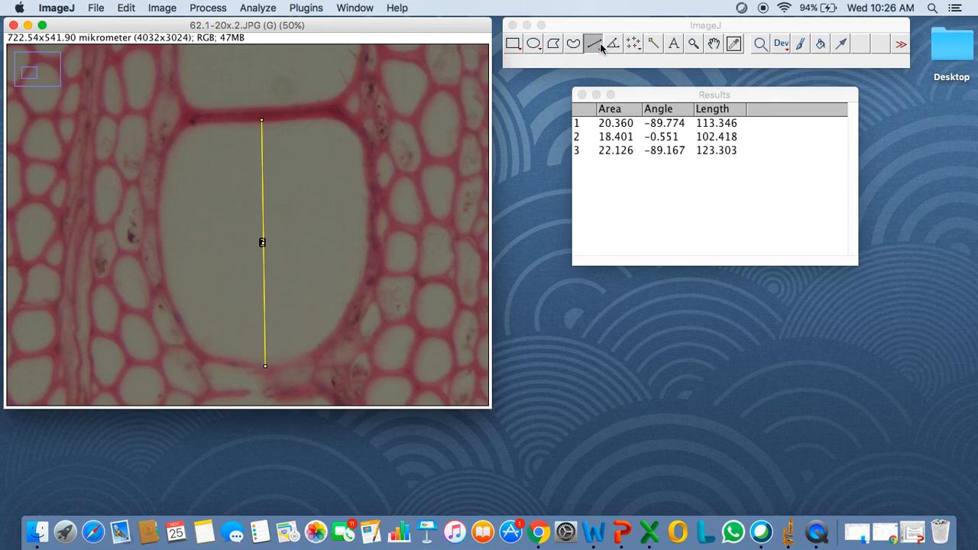
pyautogui.moveTo(156, 239); pyautogui.dragTo(372, 239)
pyautogui.press('super+m')
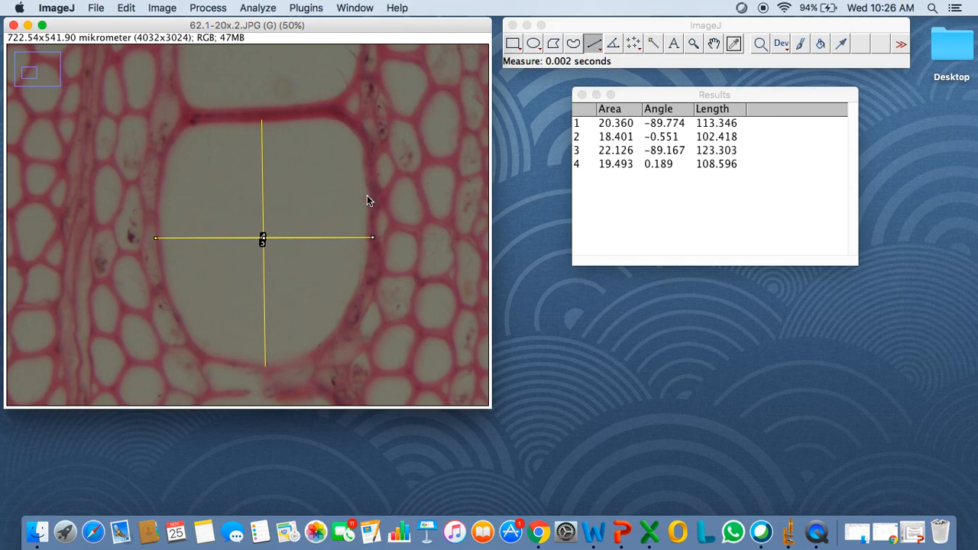
# Measure the vertical and horizontal diameters of the lowest vessel in the right-hand chain with straight lines spanning wall to wall.
pyautogui.scroll(10, 359, 207)
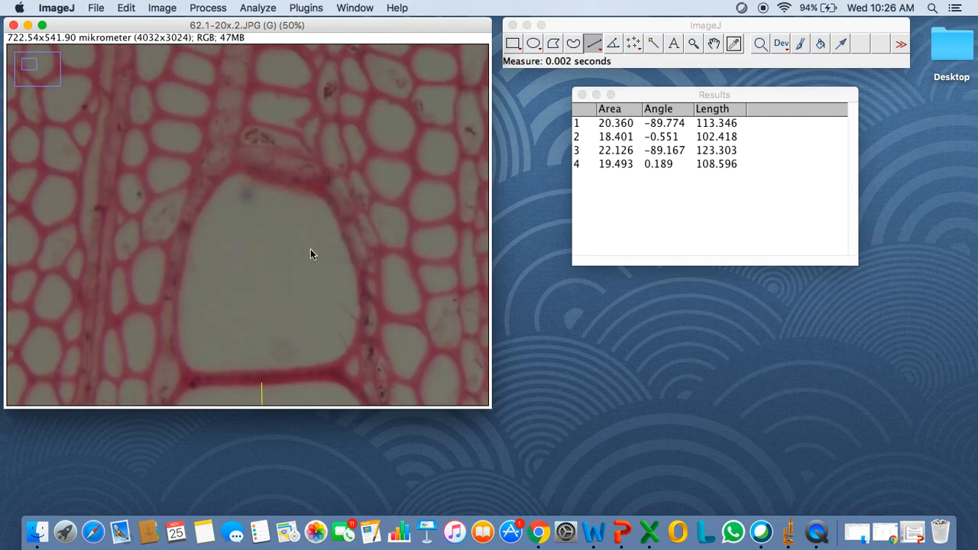
pyautogui.click(714, 44)
pyautogui.moveTo(338, 223); pyautogui.dragTo(85, 84)
pyautogui.moveTo(413, 290); pyautogui.dragTo(229, 302)
pyautogui.moveTo(360, 88); pyautogui.dragTo(366, 179)
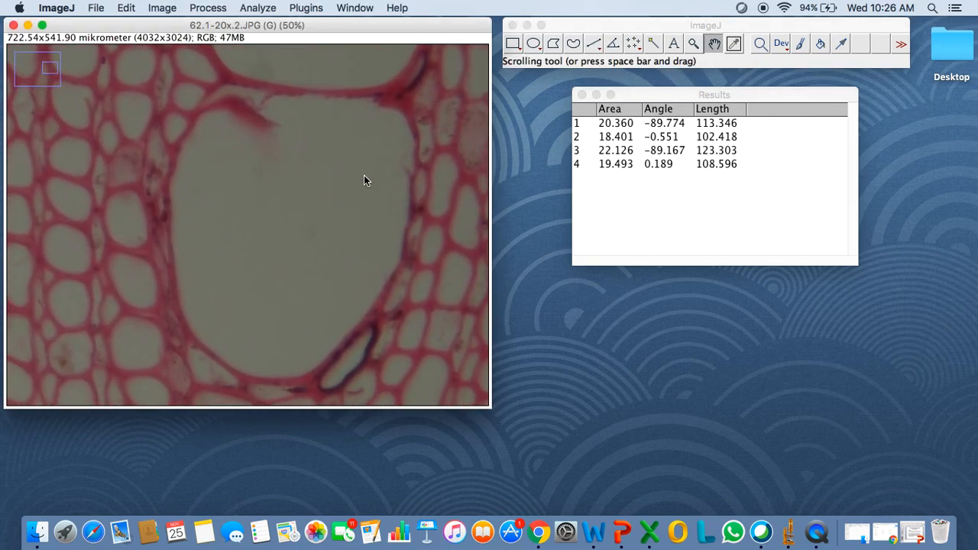
pyautogui.click(593, 45)
pyautogui.moveTo(276, 97); pyautogui.dragTo(278, 383)
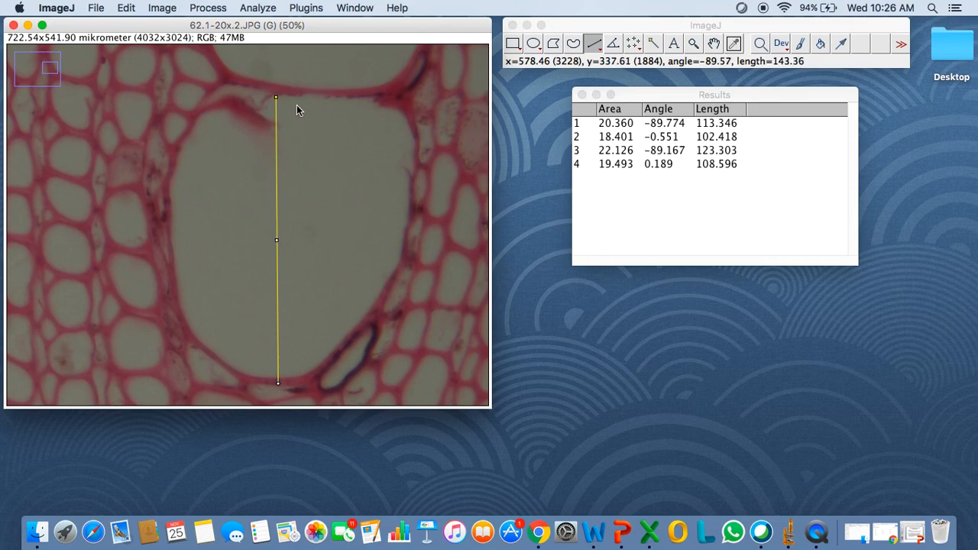
pyautogui.moveTo(276, 97); pyautogui.dragTo(275, 91)
pyautogui.press('super+m')
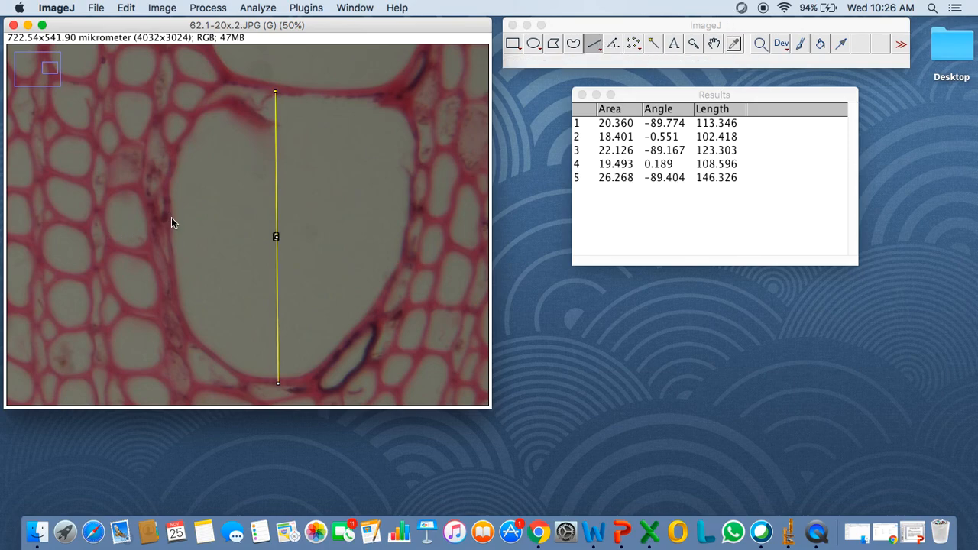
pyautogui.moveTo(167, 222); pyautogui.dragTo(413, 222)
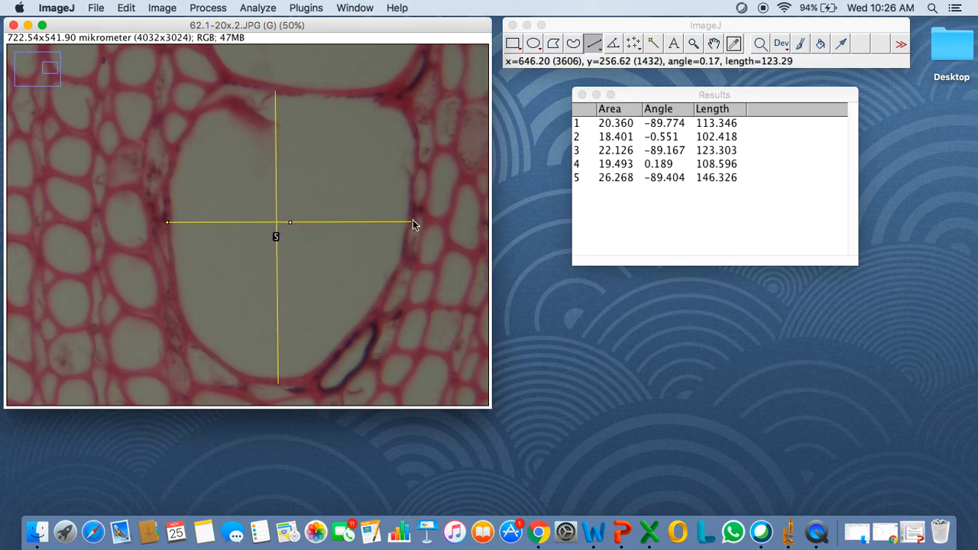
pyautogui.press('super+m')
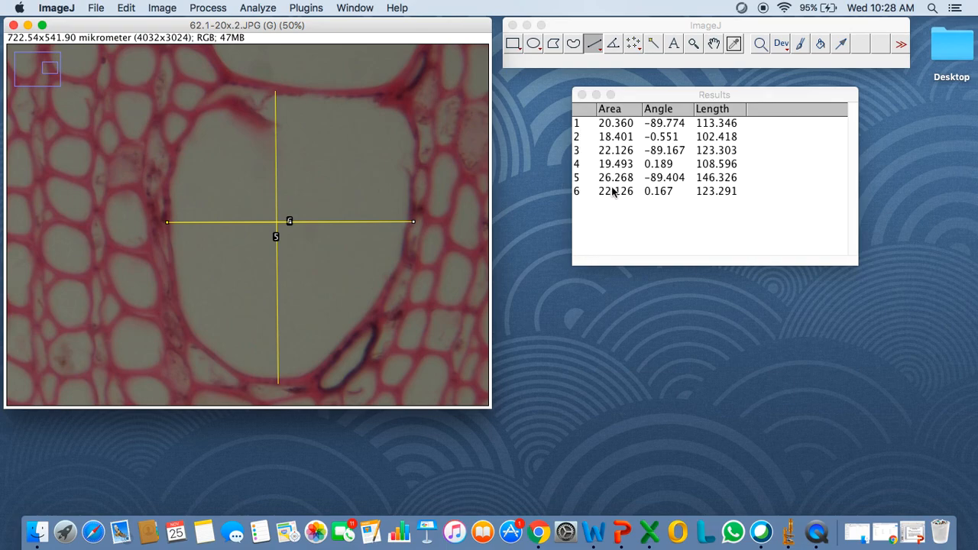
# Select all rows of the results table, switch to Excel, create a blank workbook and narrow its window to uncover the results.
pyautogui.click(626, 123)
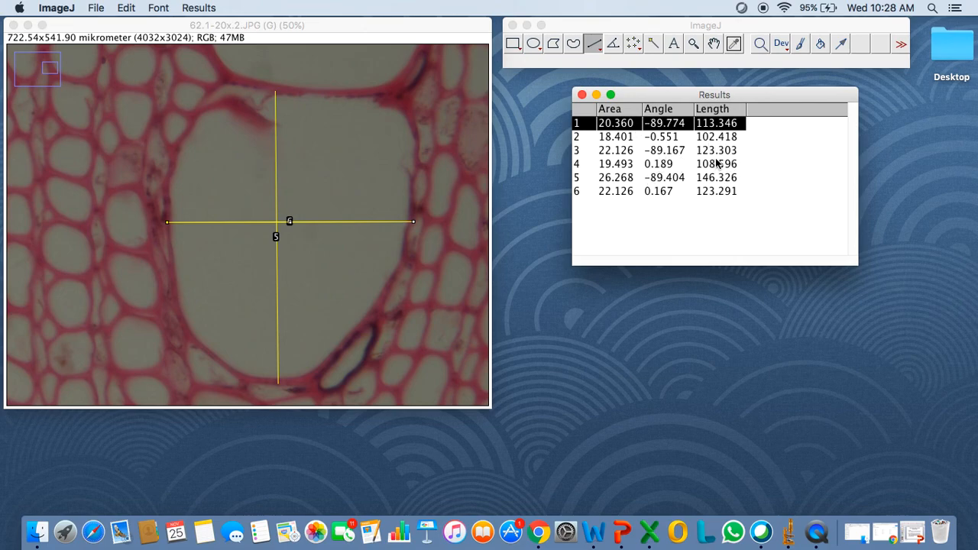
pyautogui.press('super+a')
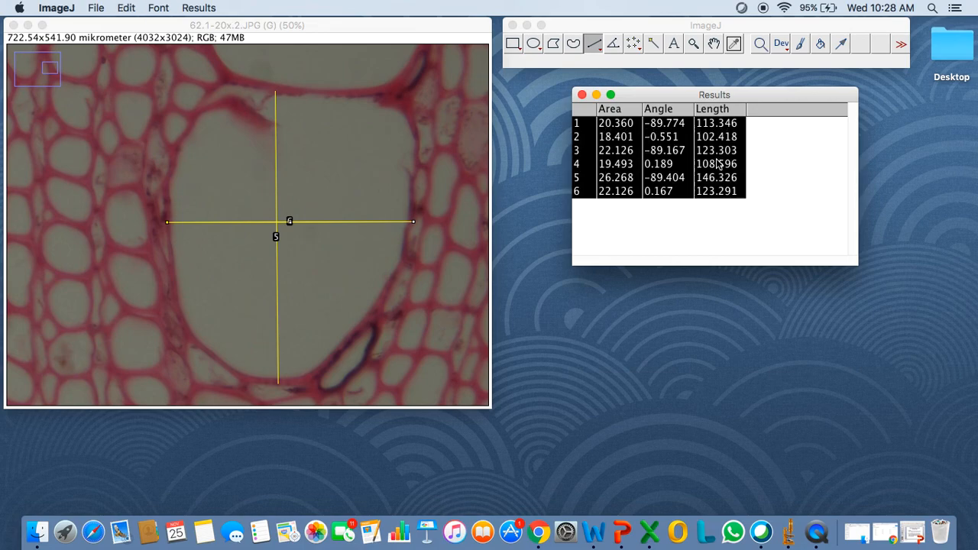
pyautogui.click(651, 533)
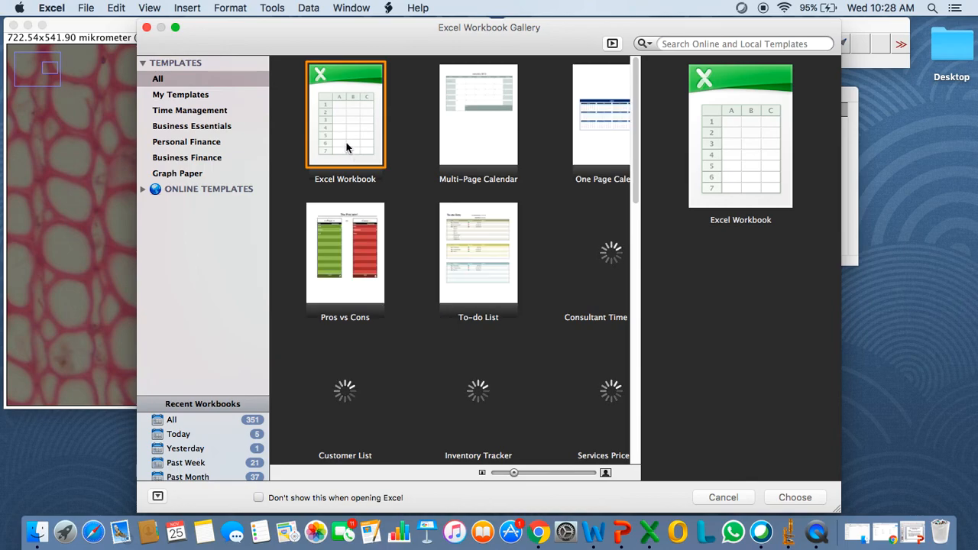
pyautogui.doubleClick(347, 147)
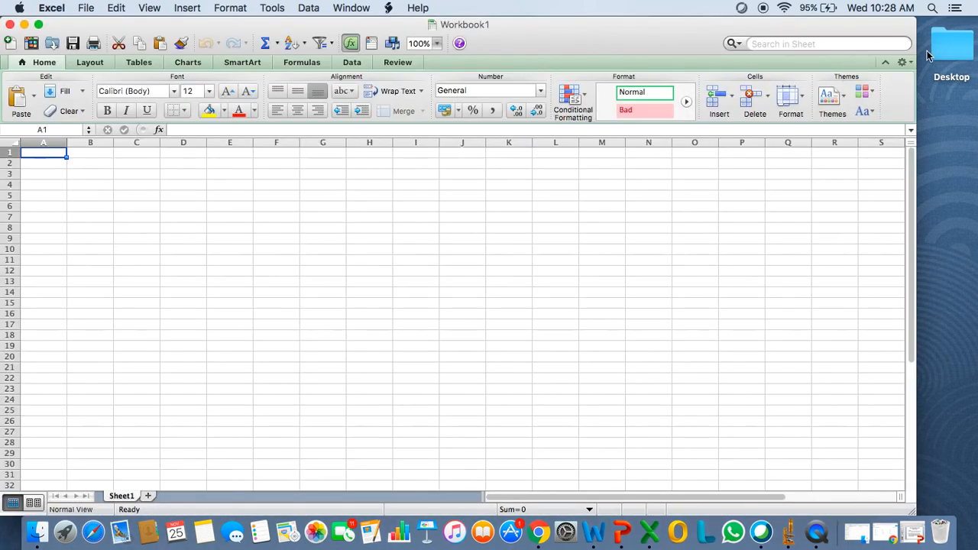
pyautogui.moveTo(917, 61); pyautogui.dragTo(611, 90)
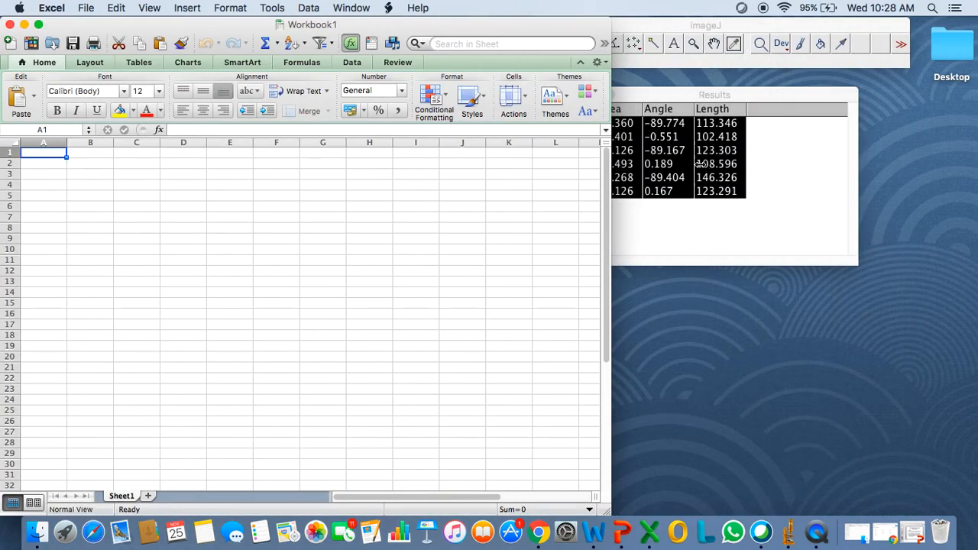
# Try to copy the measurement results into the blank sheet starting at cell A3.
pyautogui.press('super+c')
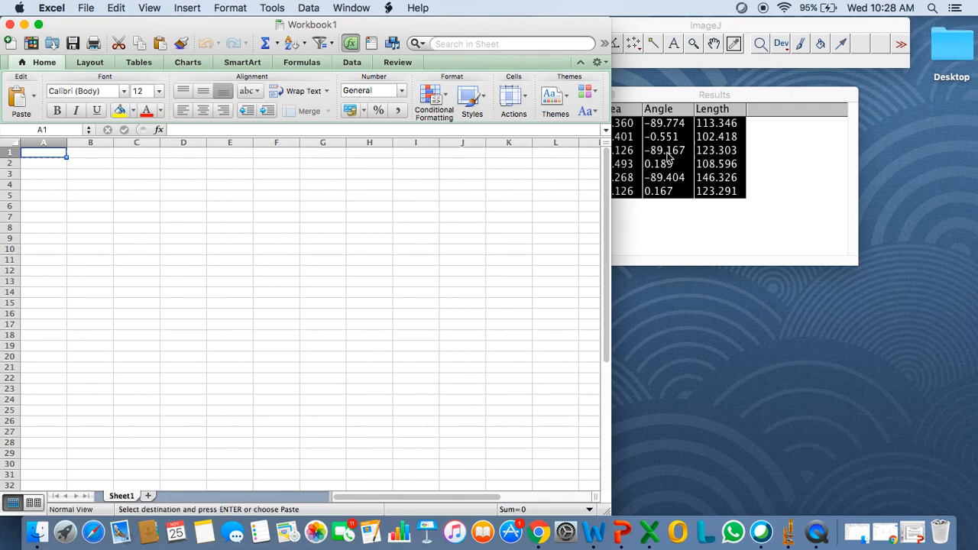
pyautogui.rightClick(669, 153)
pyautogui.click(697, 196)
pyautogui.click(48, 174)
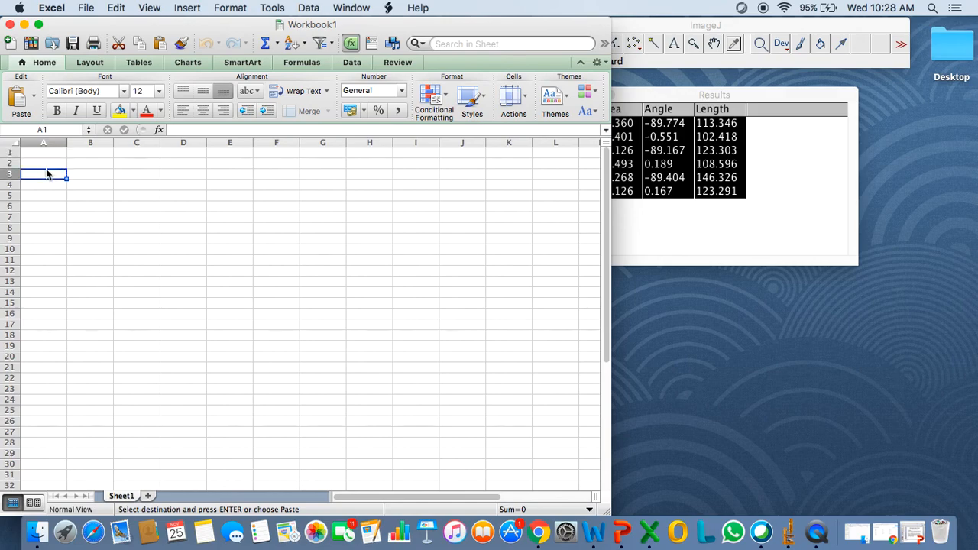
pyautogui.press('super+v')
pyautogui.click(77, 192)
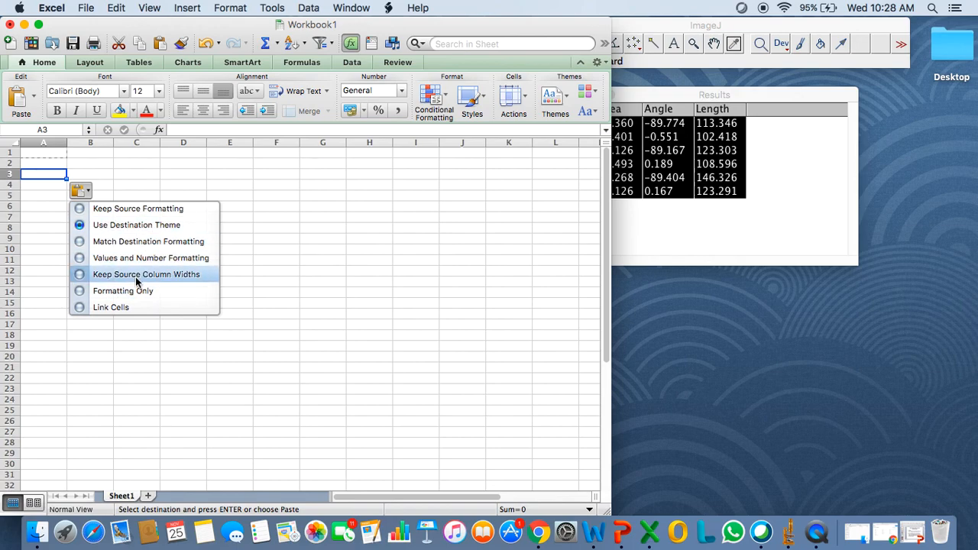
pyautogui.click(145, 260)
pyautogui.click(227, 238)
# Copy all six measurement rows from the ImageJ results table and paste them into the Excel sheet starting at cell B3.
pyautogui.click(104, 175)
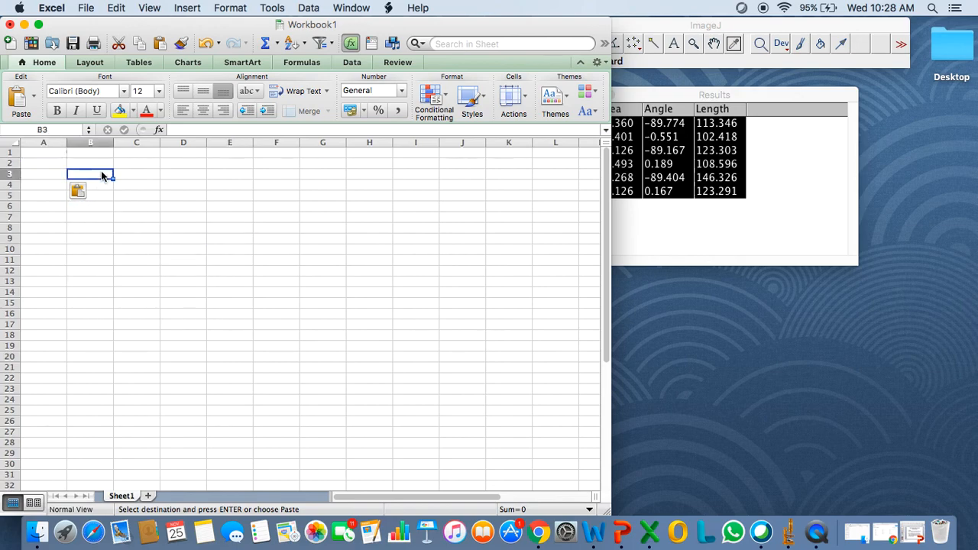
pyautogui.click(690, 197)
pyautogui.click(625, 139)
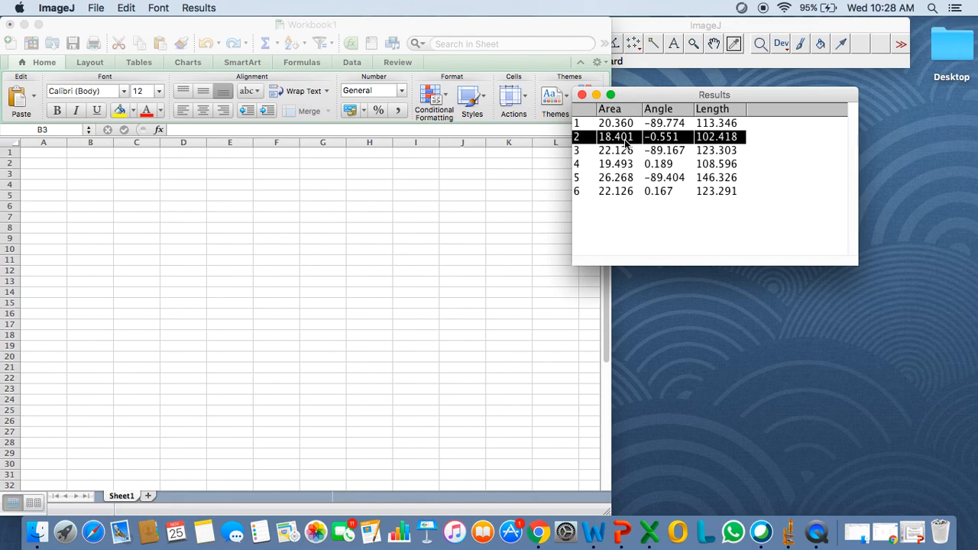
pyautogui.press('super+a')
pyautogui.rightClick(625, 141)
pyautogui.click(635, 189)
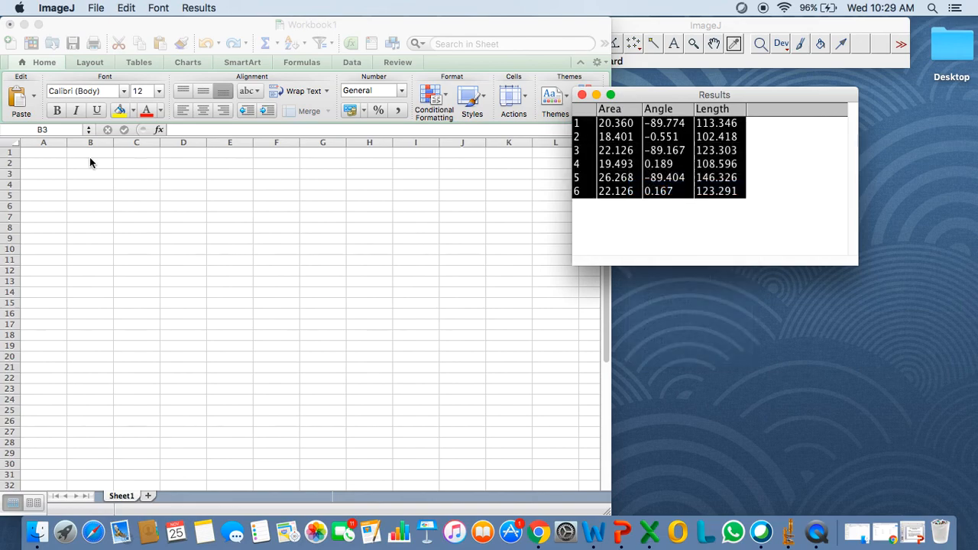
pyautogui.click(48, 172)
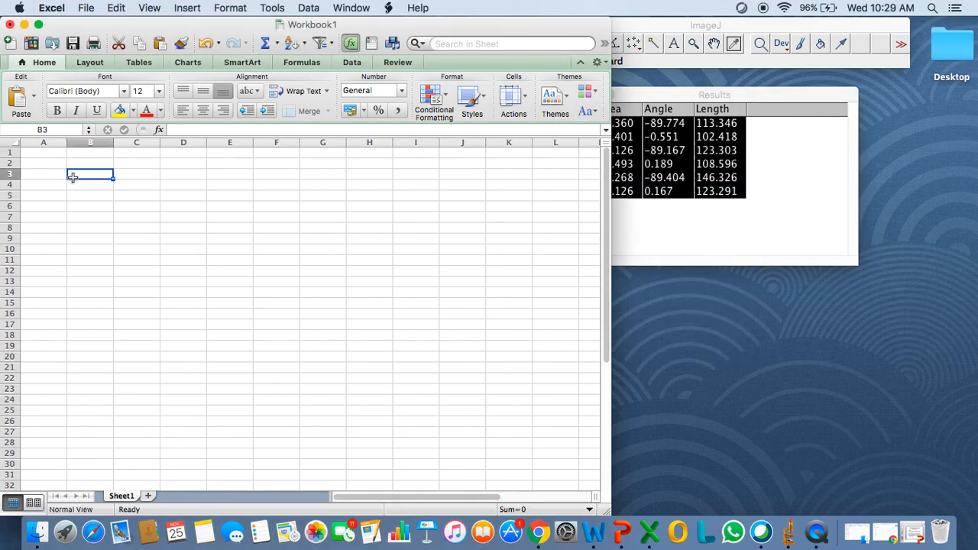
pyautogui.press('super+v')
pyautogui.rightClick(96, 176)
pyautogui.click(332, 200)
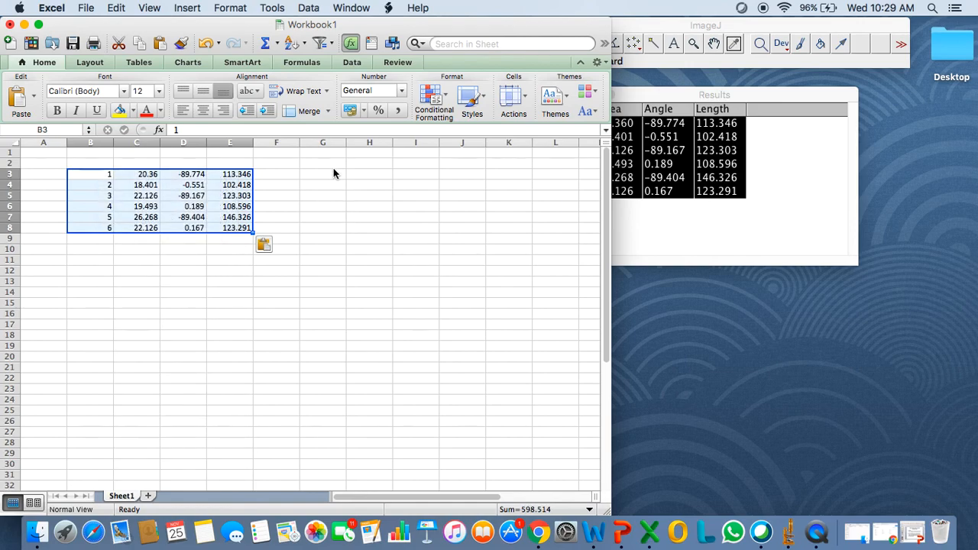
pyautogui.click(415, 207)
# Move the results table clear of the workbook and enter the headings Area, Angle and Length (mikrometer) in cells C2 to E2.
pyautogui.click(781, 138)
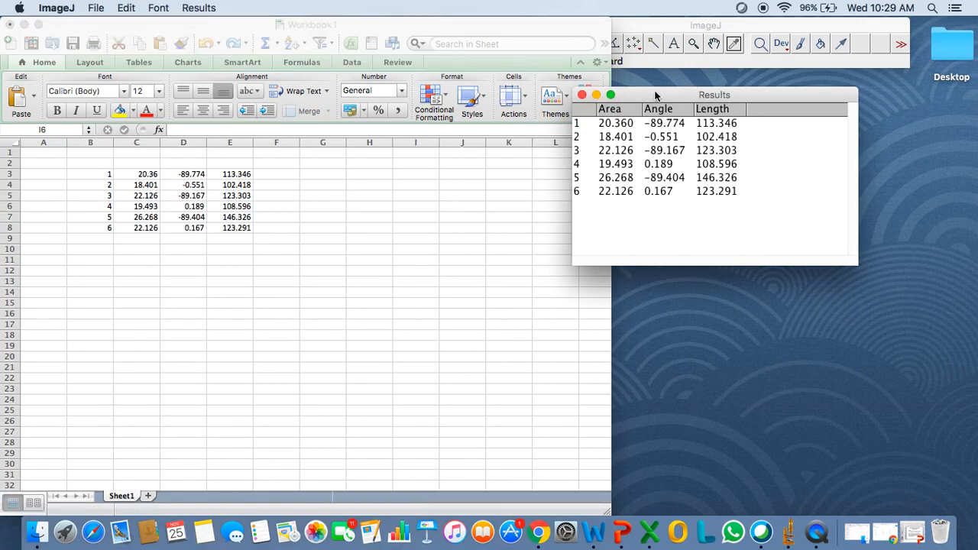
pyautogui.moveTo(656, 95); pyautogui.dragTo(729, 85)
pyautogui.click(92, 166)
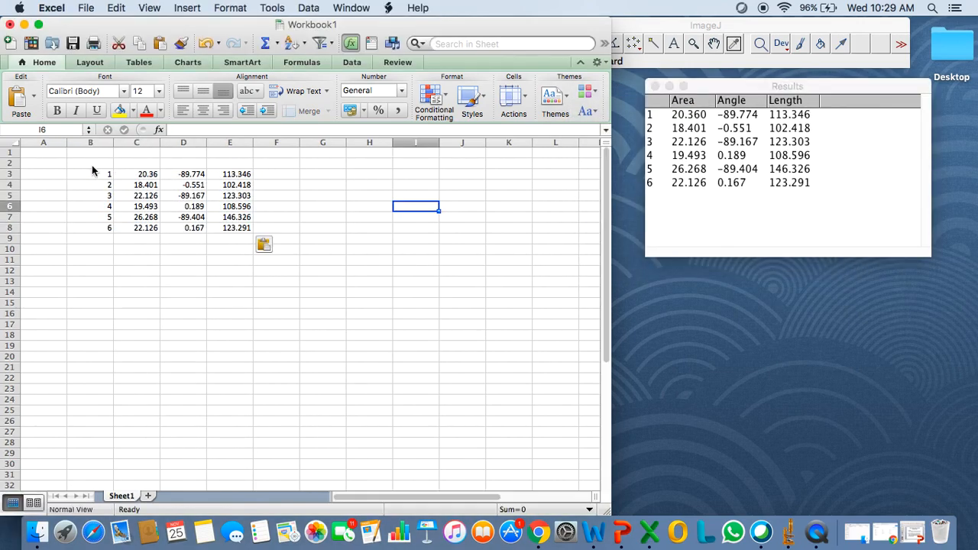
pyautogui.click(142, 164)
pyautogui.write('Area')
pyautogui.press('Tab')
pyautogui.write('Angle')
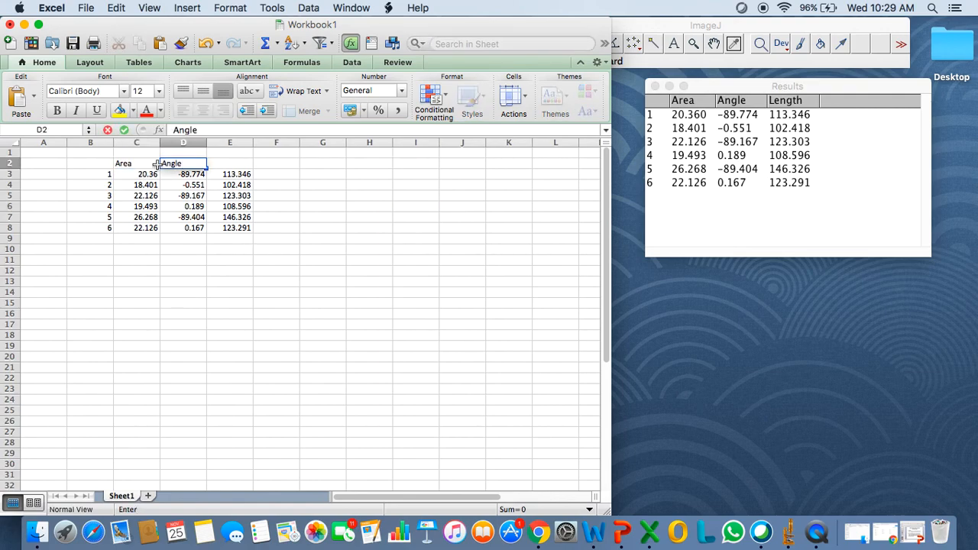
pyautogui.press('Tab')
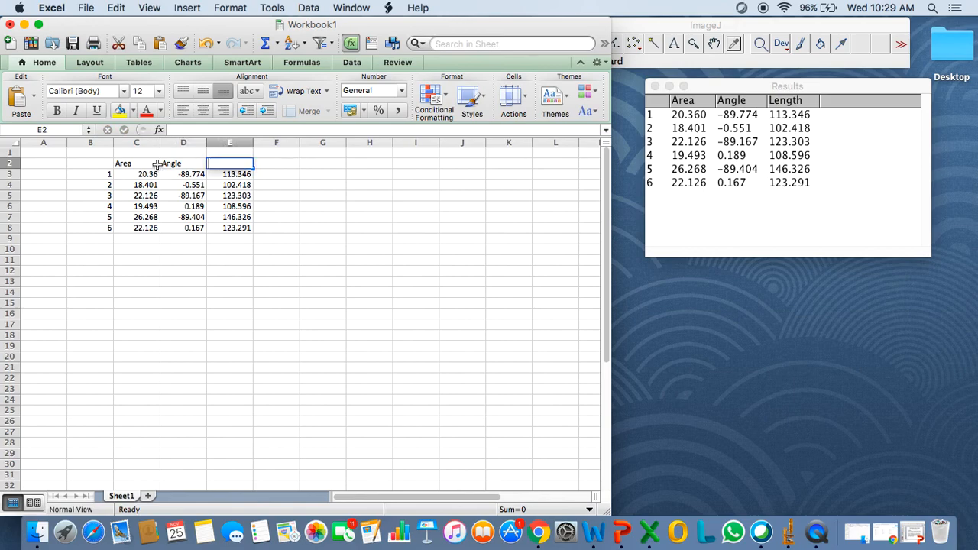
pyautogui.write('Length')
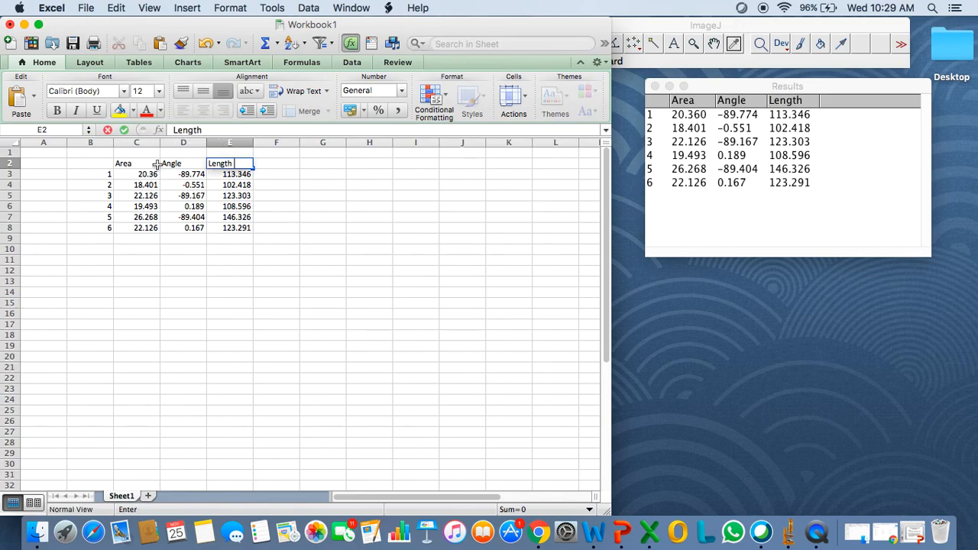
pyautogui.write(' (mikrometer')
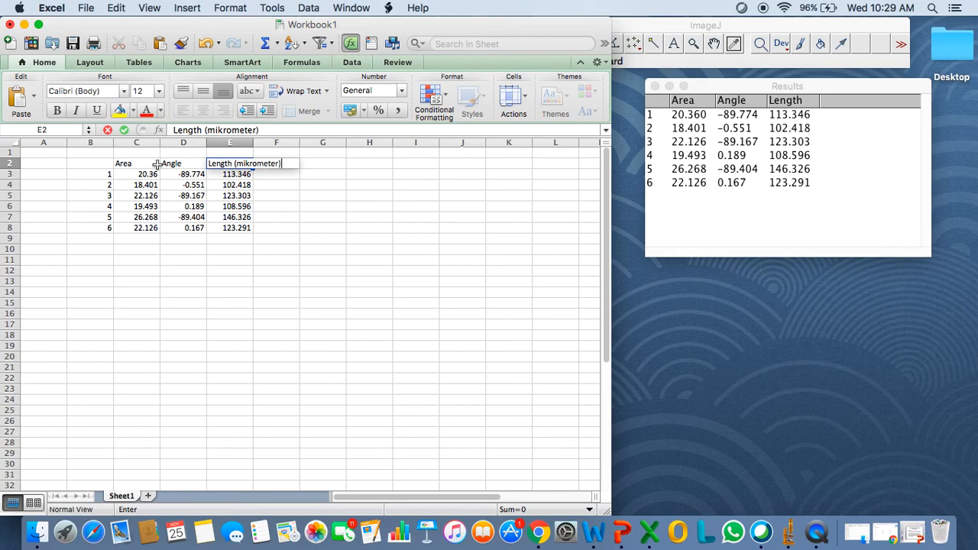
pyautogui.press('Return')
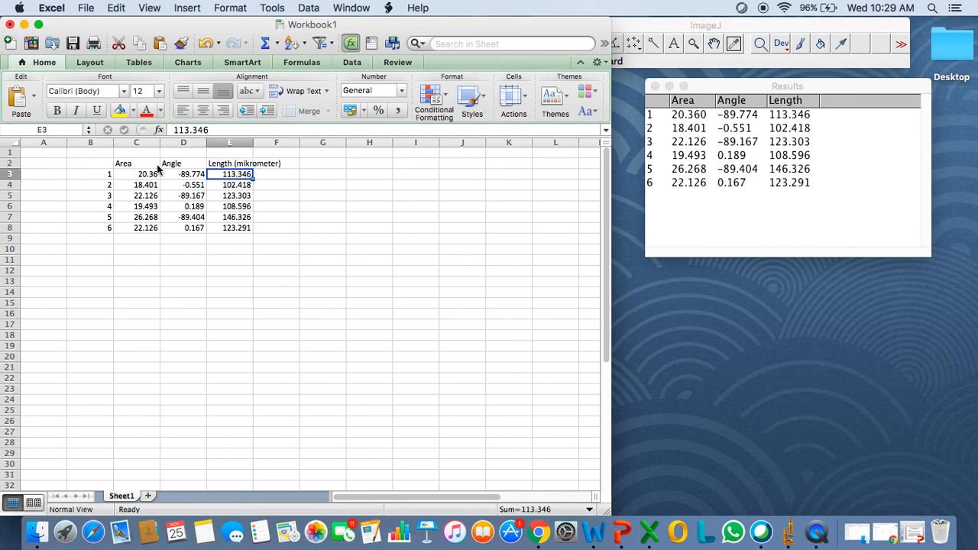
# Rename Sheet1, which holds the pasted measurements, as 1 cm.
pyautogui.rightClick(129, 498)
pyautogui.click(175, 412)
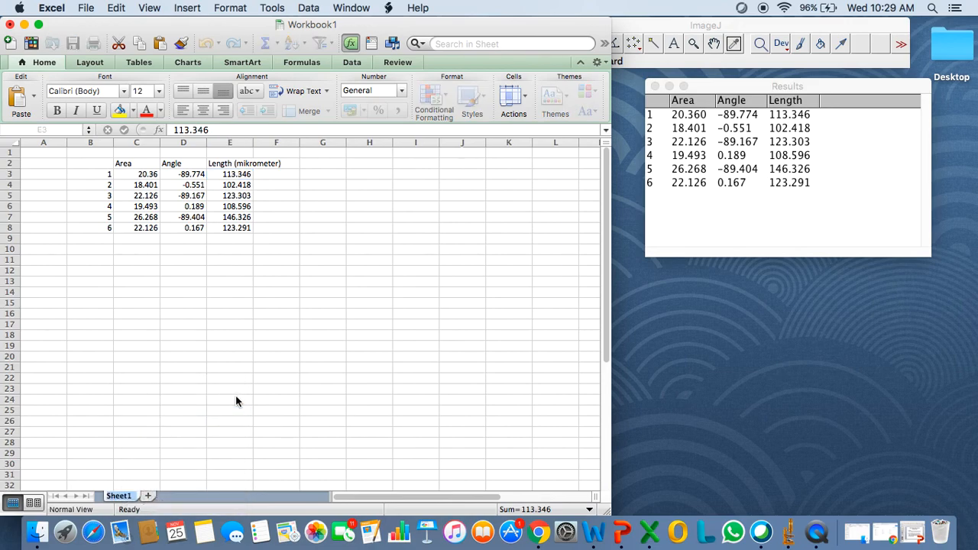
pyautogui.write('1 cm')
pyautogui.click(240, 347)
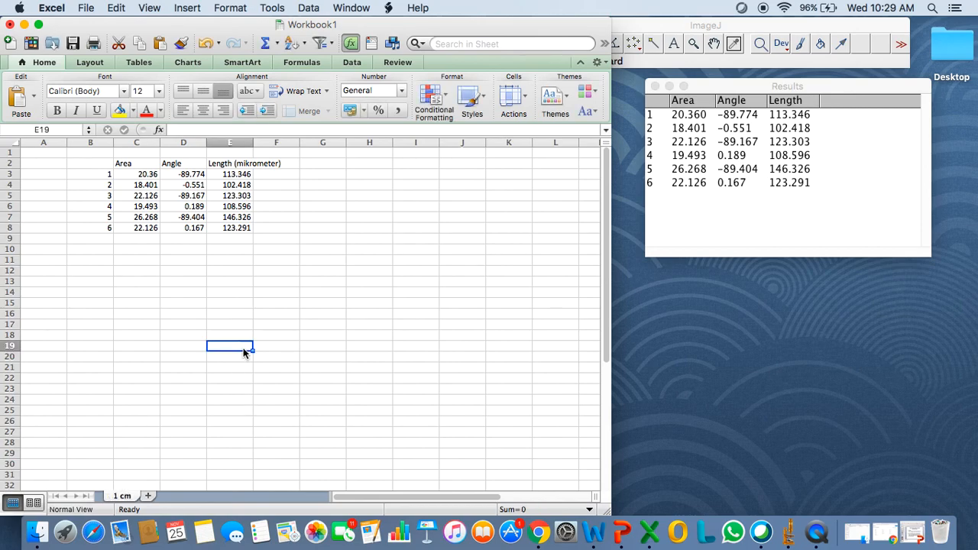
# Add a second sheet to the workbook and name it 2 cm.
pyautogui.click(148, 497)
pyautogui.rightClick(148, 498)
pyautogui.click(189, 412)
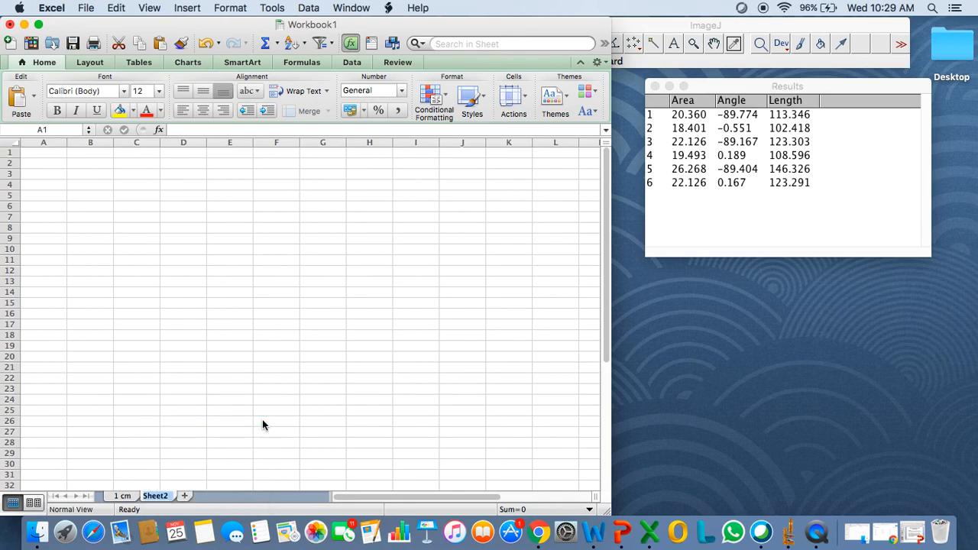
pyautogui.write('2 cm')
pyautogui.press('Return')
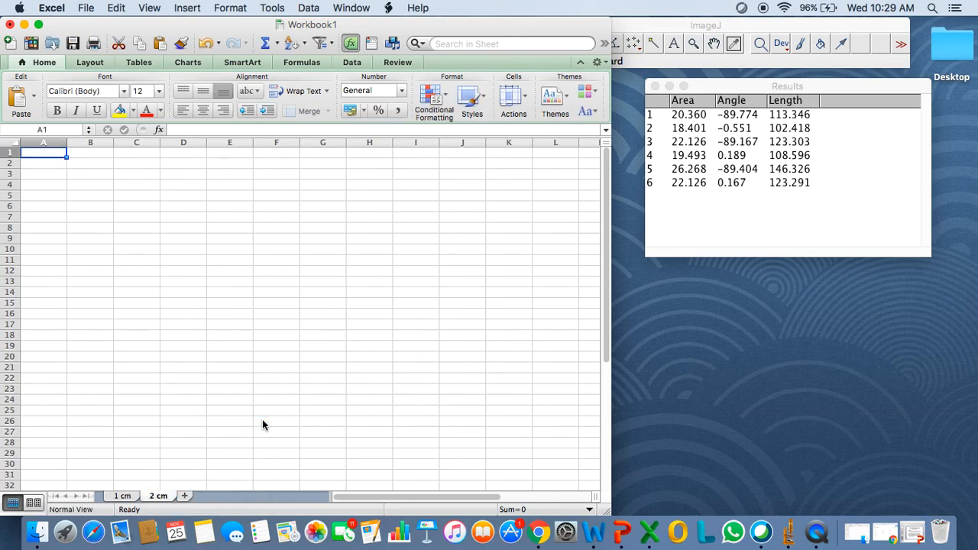
# Add a third sheet to the workbook and name it 9 cm.
pyautogui.click(185, 496)
pyautogui.rightClick(192, 496)
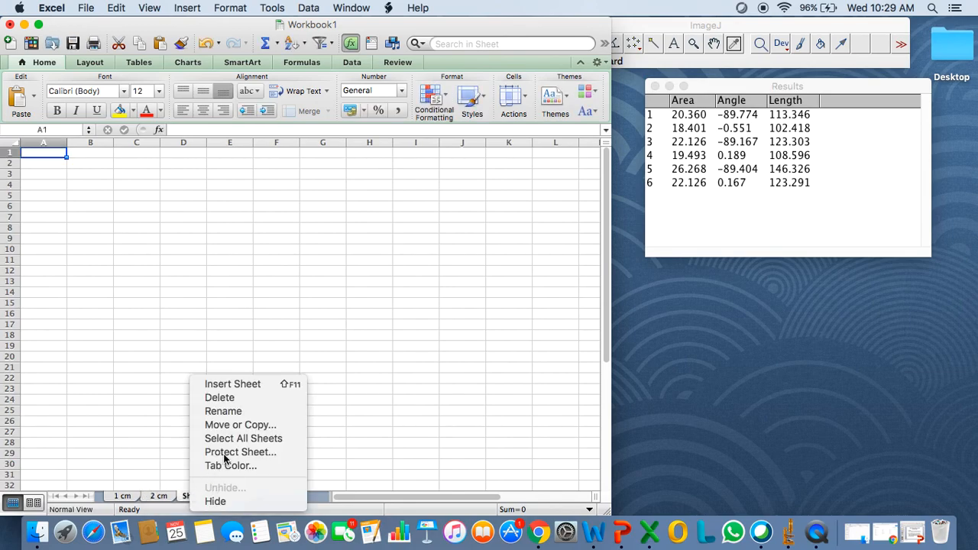
pyautogui.click(247, 411)
pyautogui.write('9')
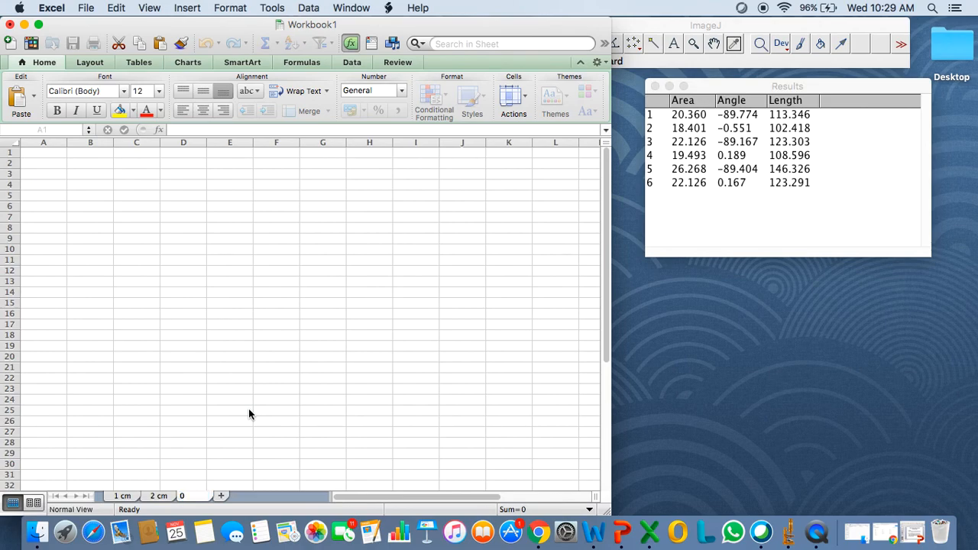
pyautogui.write(' cm')
pyautogui.press('Return')
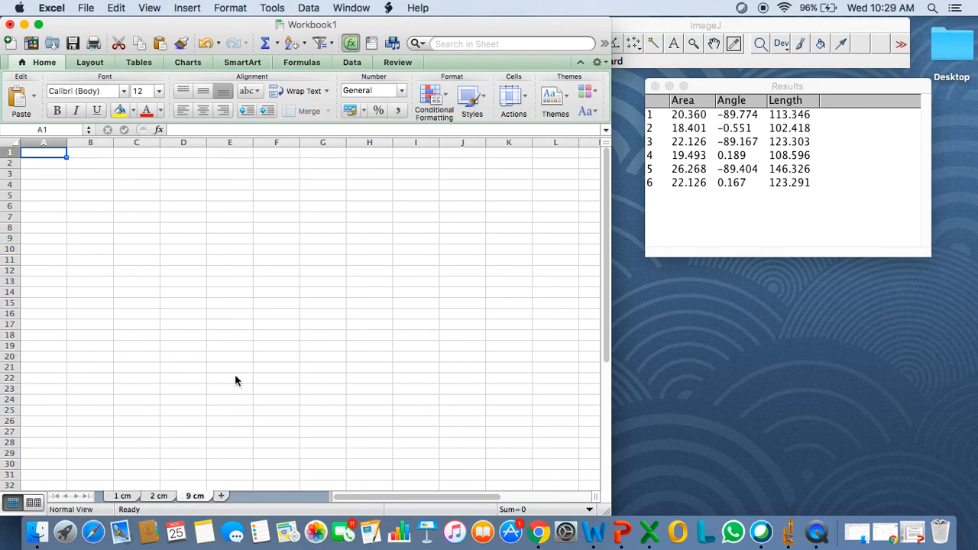
# Return to the 1 cm sheet and minimise the workbook to uncover the wood section image.
pyautogui.click(123, 496)
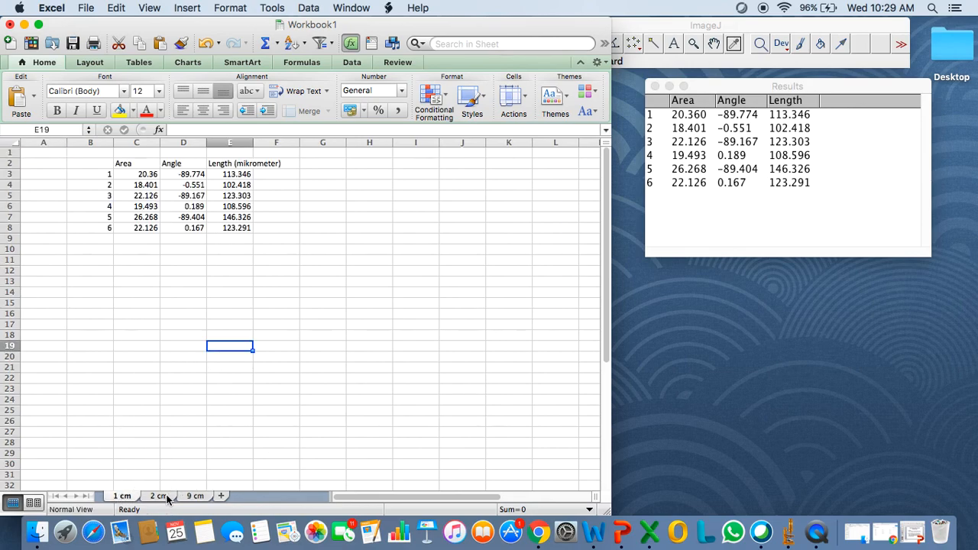
pyautogui.click(430, 341)
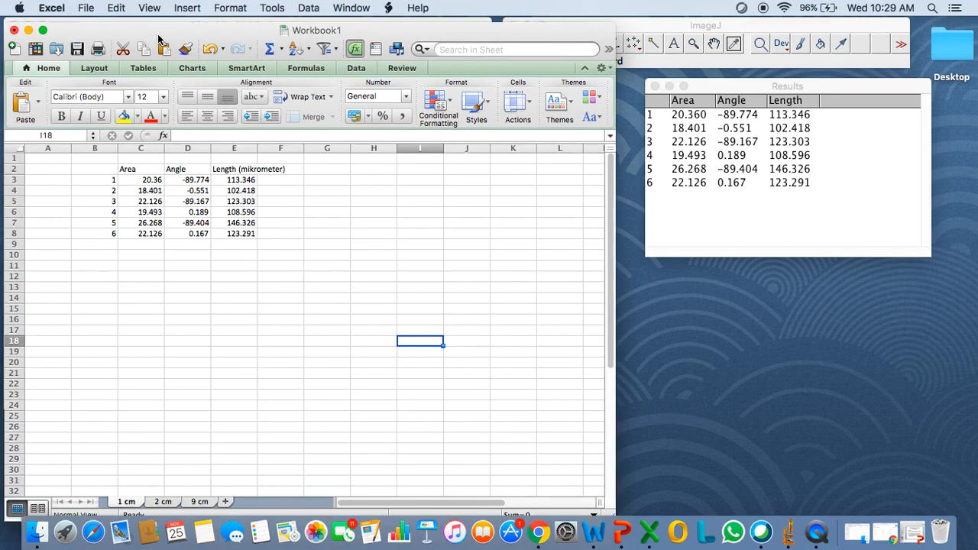
pyautogui.moveTo(155, 32); pyautogui.dragTo(170, 47)
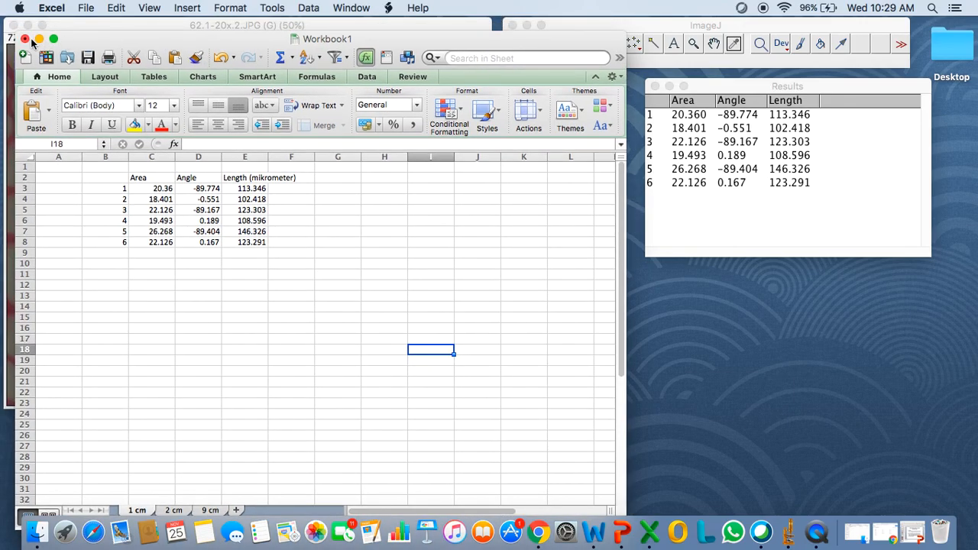
pyautogui.click(39, 39)
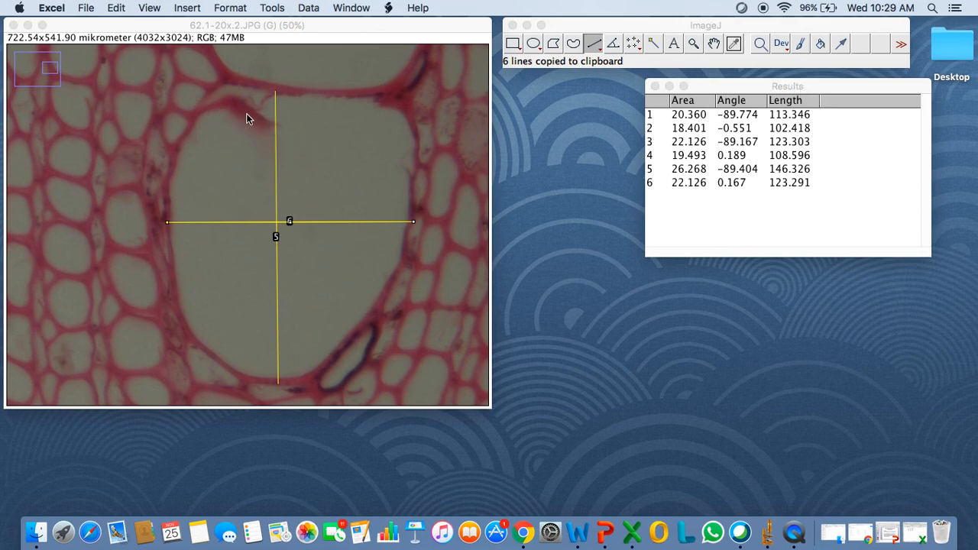
pyautogui.scroll(3, 331, 153)
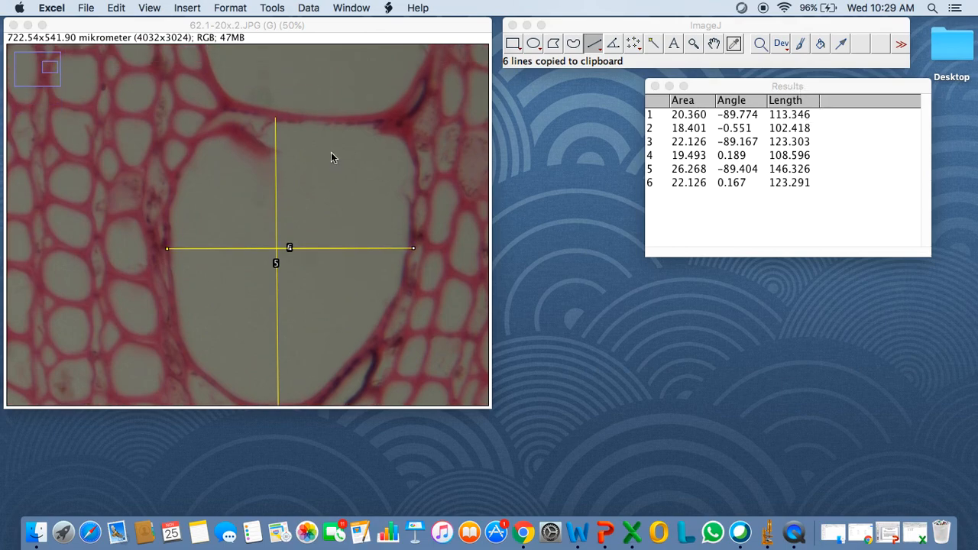
pyautogui.scroll(10, 331, 153)
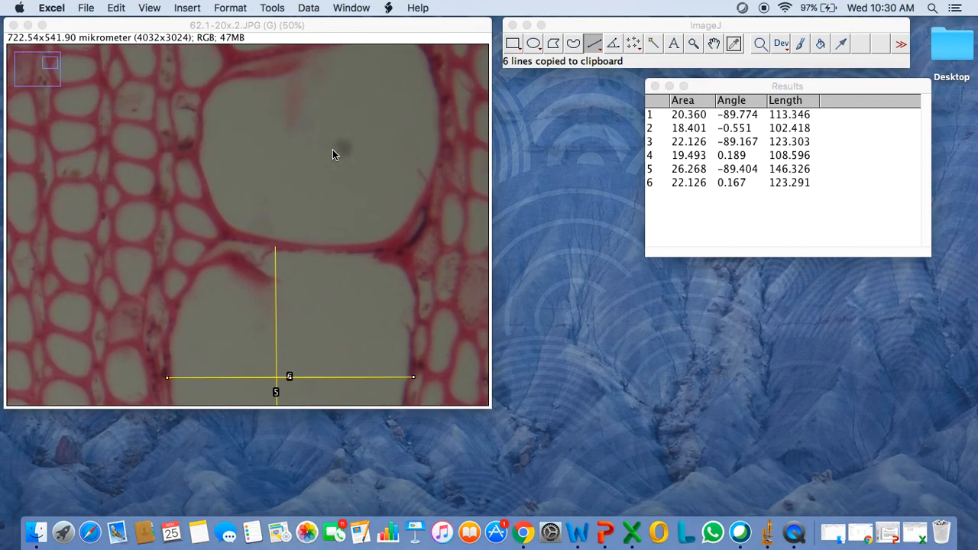
pyautogui.scroll(7, 332, 149)
pyautogui.scroll(-20, 333, 149)
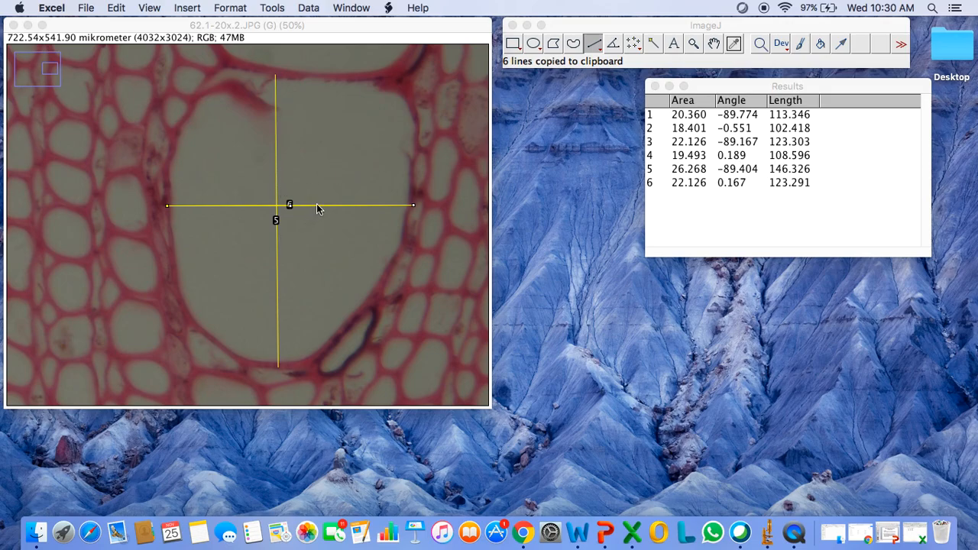
pyautogui.click(339, 208)
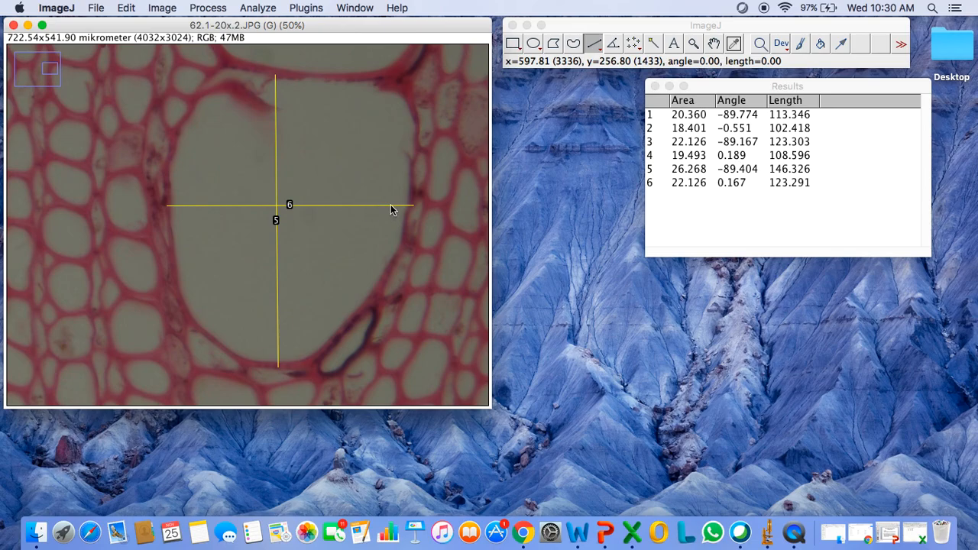
# Clear the sixth measurement row from the Results table.
pyautogui.click(689, 186)
pyautogui.rightClick(690, 187)
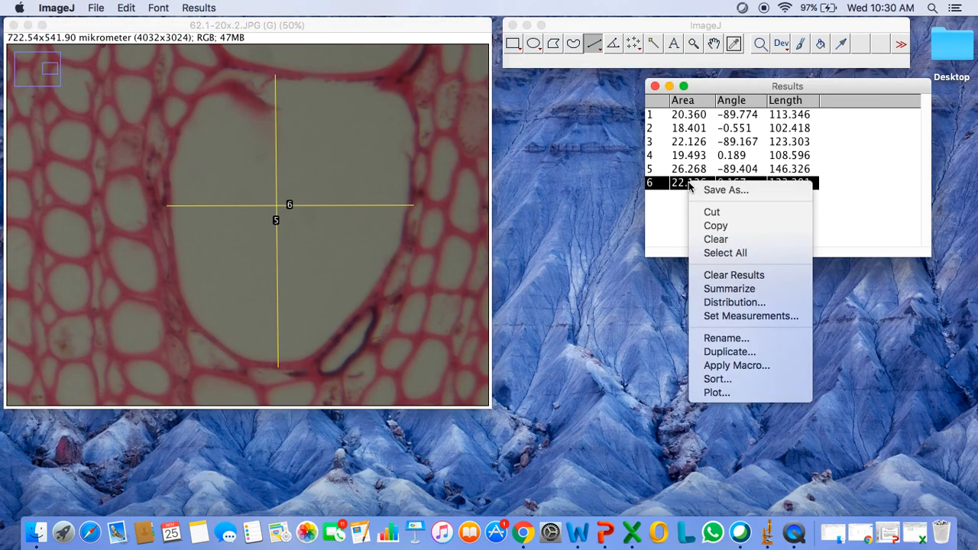
pyautogui.click(729, 240)
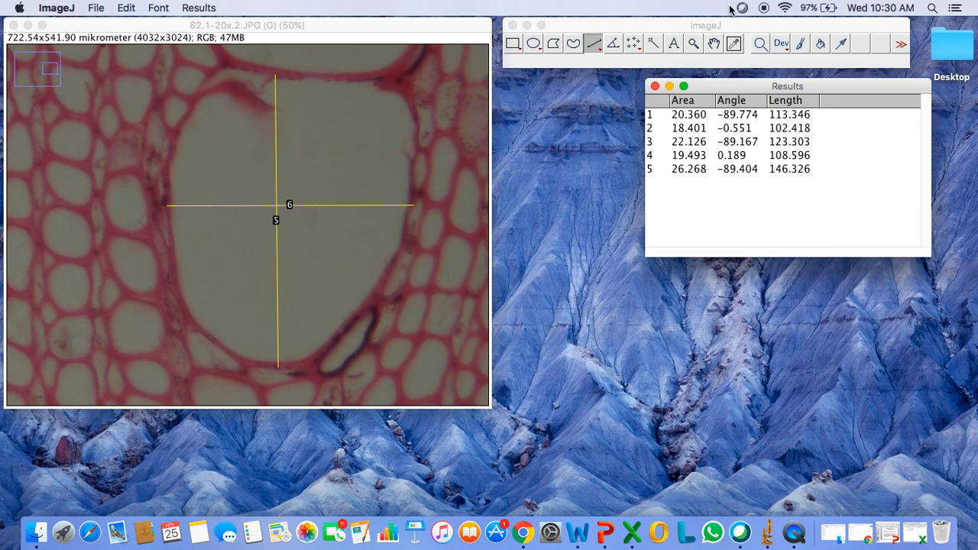
# Draw a straight horizontal line about 120 micrometres long across the large vessel and add its measurement to the Results table.
pyautogui.click(594, 46)
pyautogui.click(594, 45)
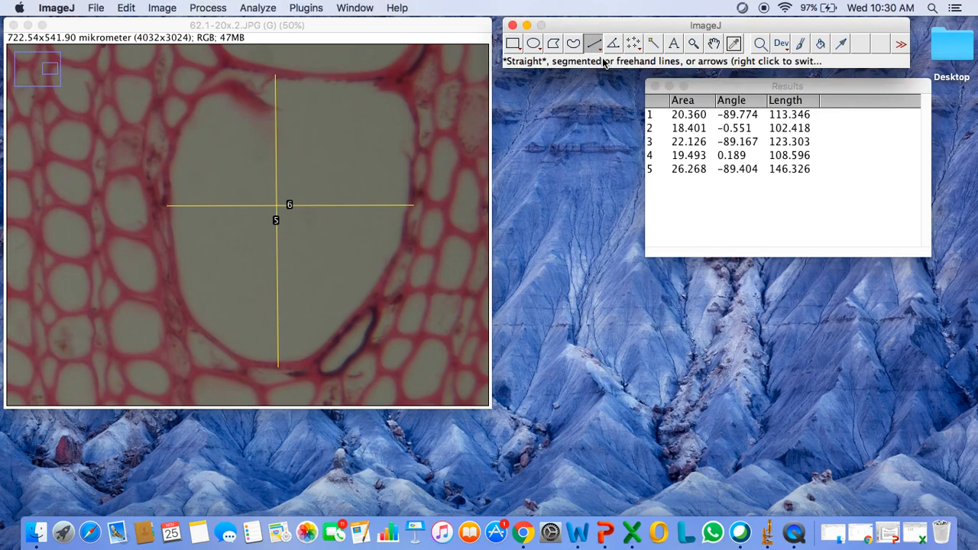
pyautogui.moveTo(168, 204); pyautogui.dragTo(409, 205)
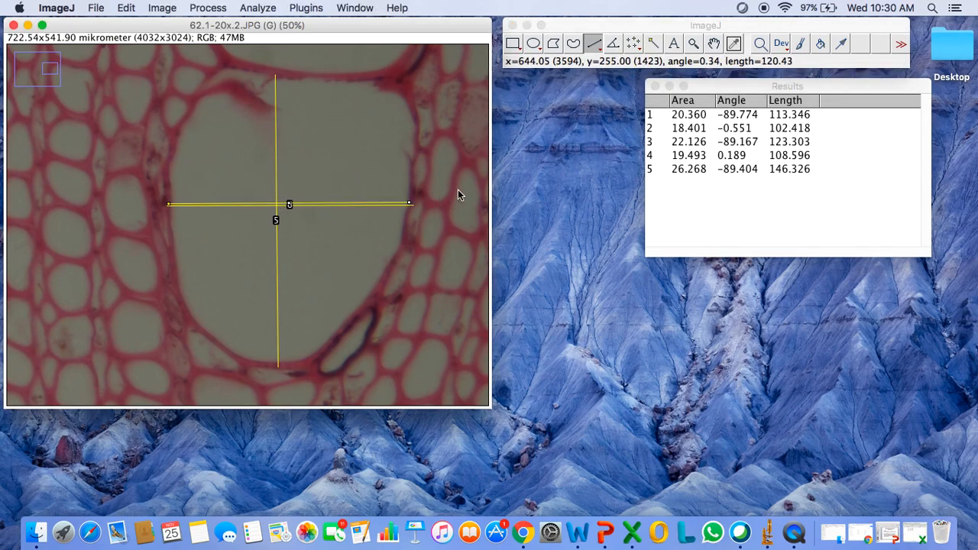
pyautogui.press('m')
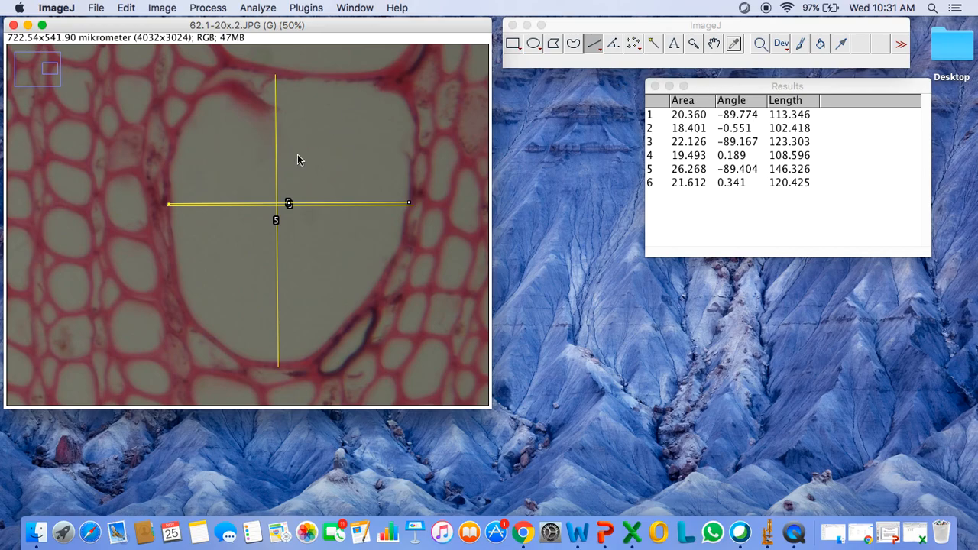
# Switch to Excel and restore the minimised workbook holding the vessel measurements.
pyautogui.click(713, 534)
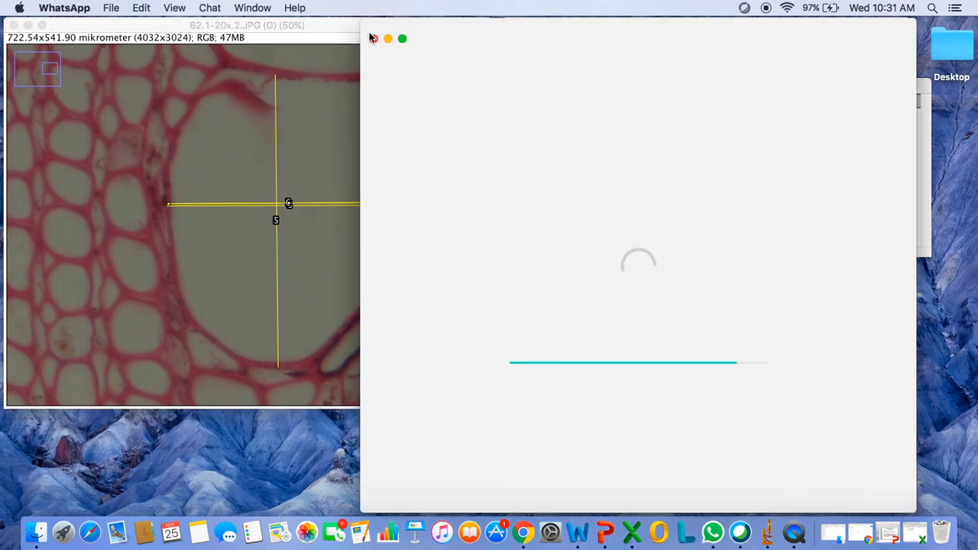
pyautogui.click(374, 39)
pyautogui.click(639, 535)
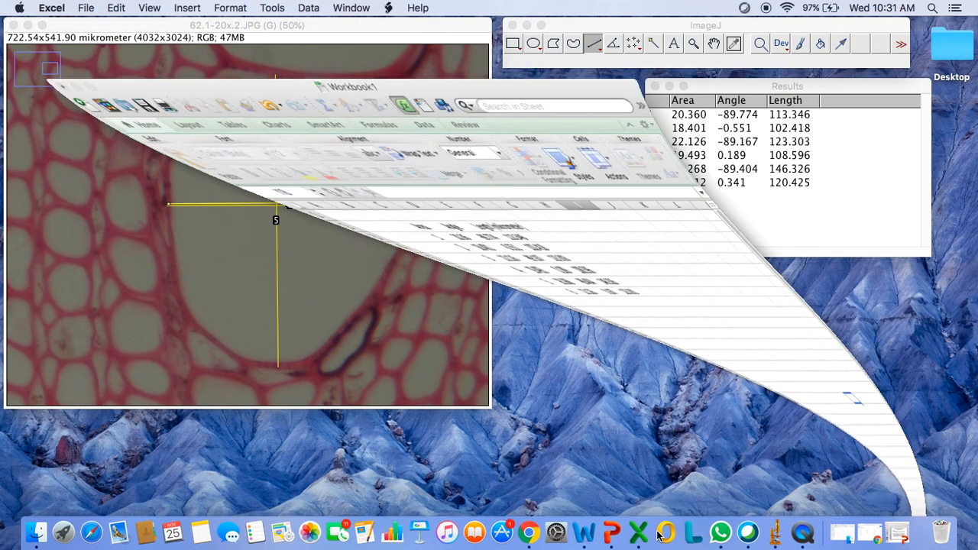